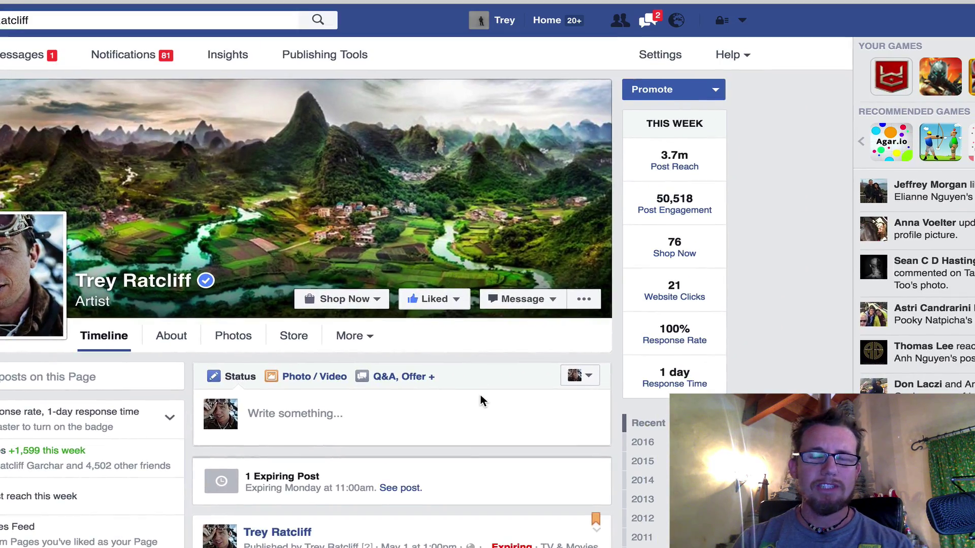
Step: Scroll to the earlier Wirecast 'was live' Facebook post and unmute its video replay
scroll(482, 401, down, 15)
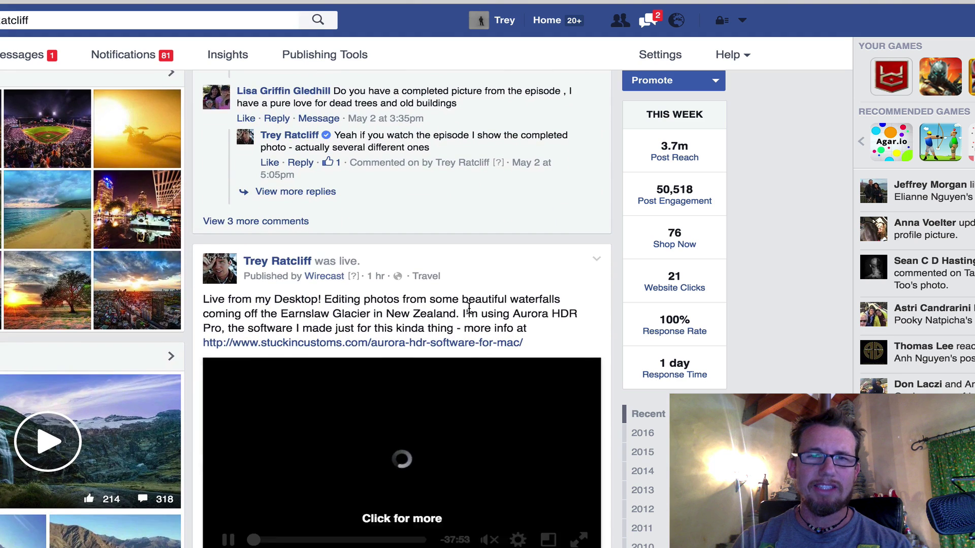
scroll(468, 304, down, 2)
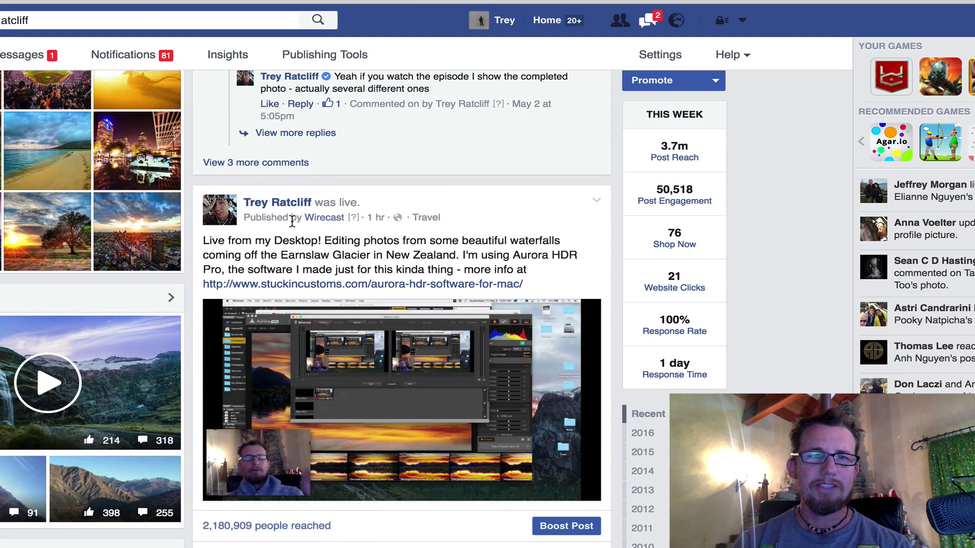
mouse_move(461, 461)
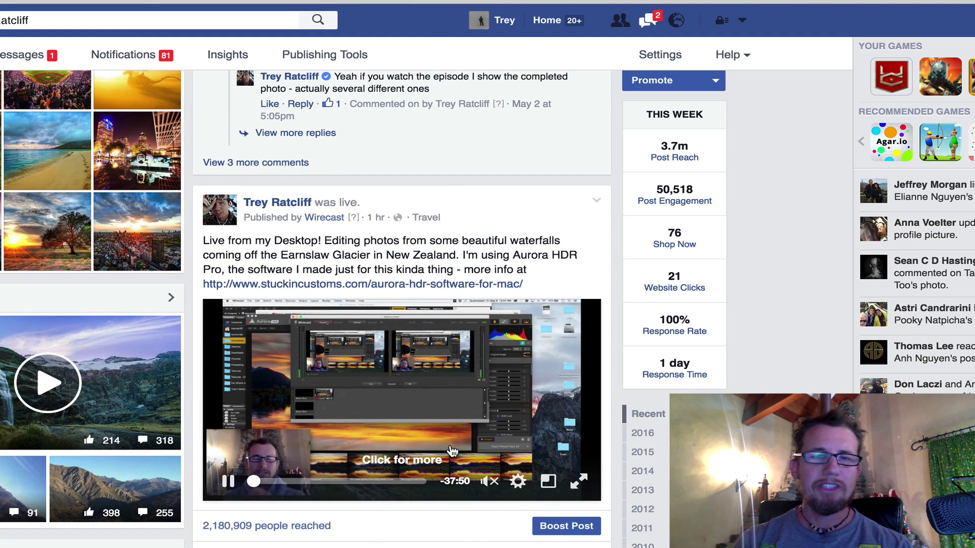
click(489, 481)
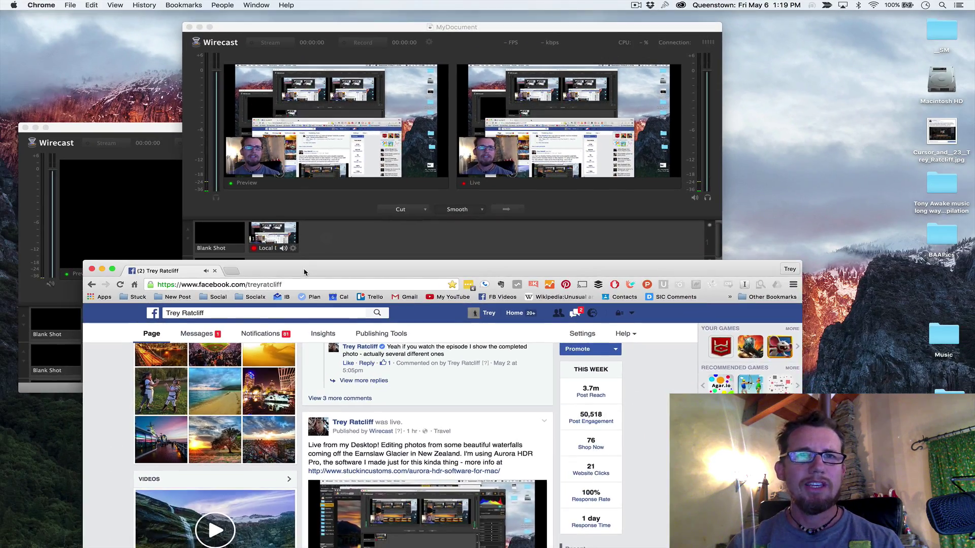
Step: Move Chrome down and the MyDocument window up-right to reveal Wirecast's preview, live view and shots
drag(245, 221, 244, 303)
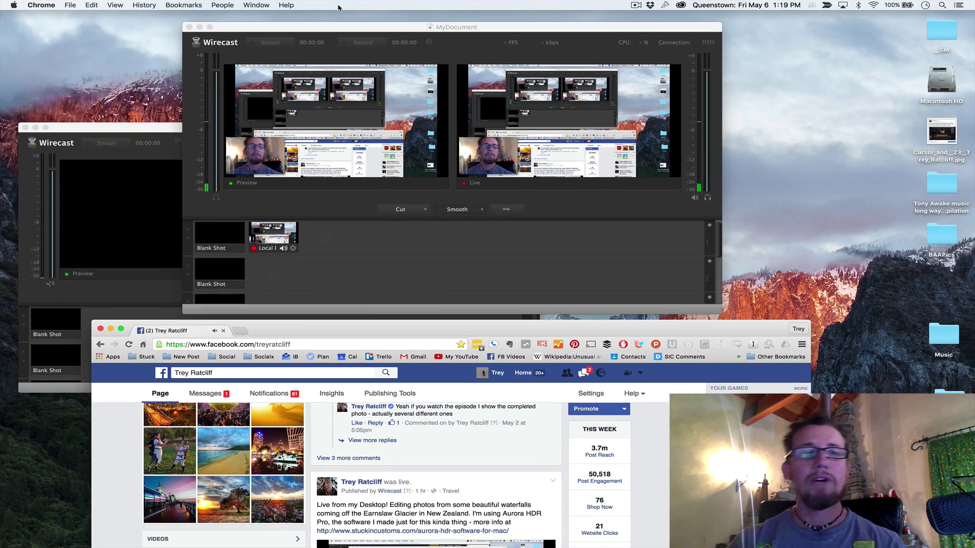
drag(330, 27, 364, 17)
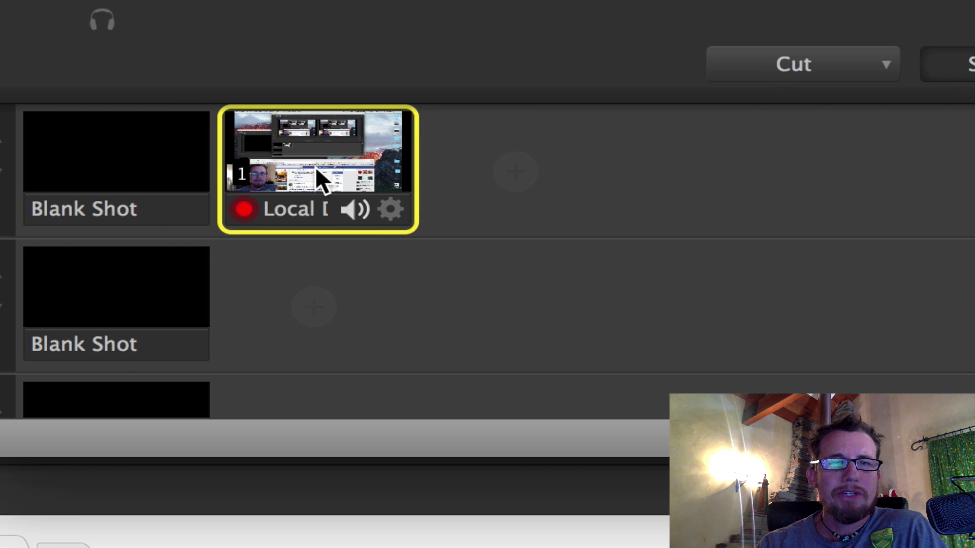
Step: Look over the desktop shot's Change Source > Source A/B menu, then create a new Untitled 1 document
click(395, 211)
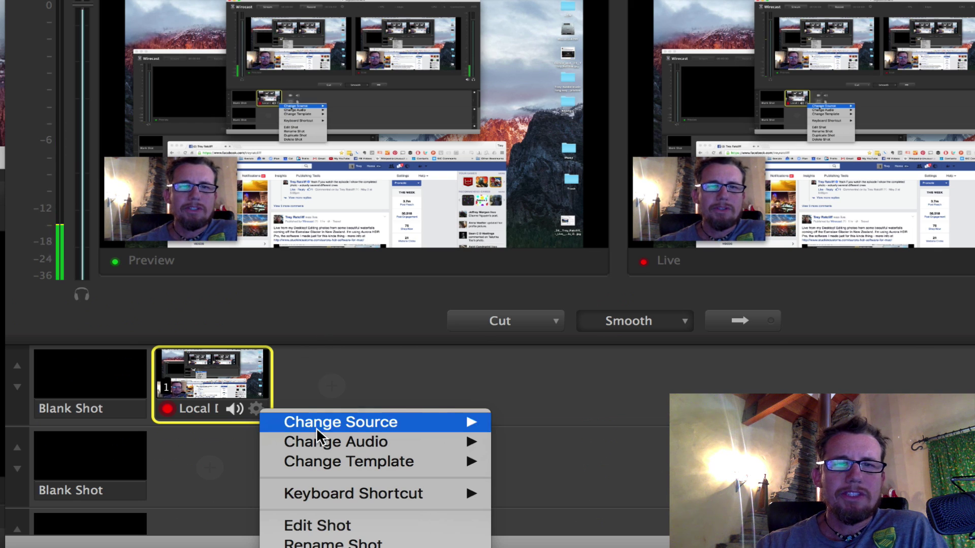
mouse_move(316, 427)
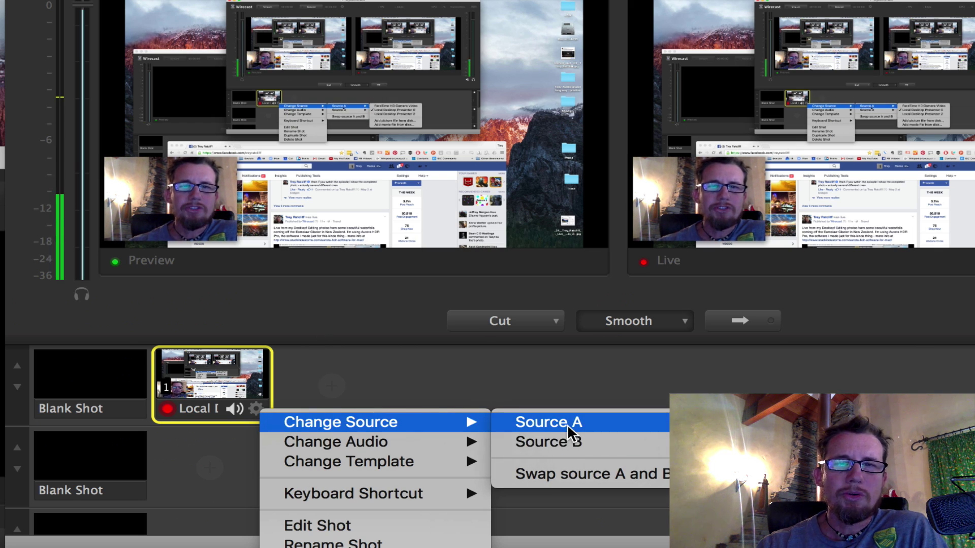
mouse_move(569, 432)
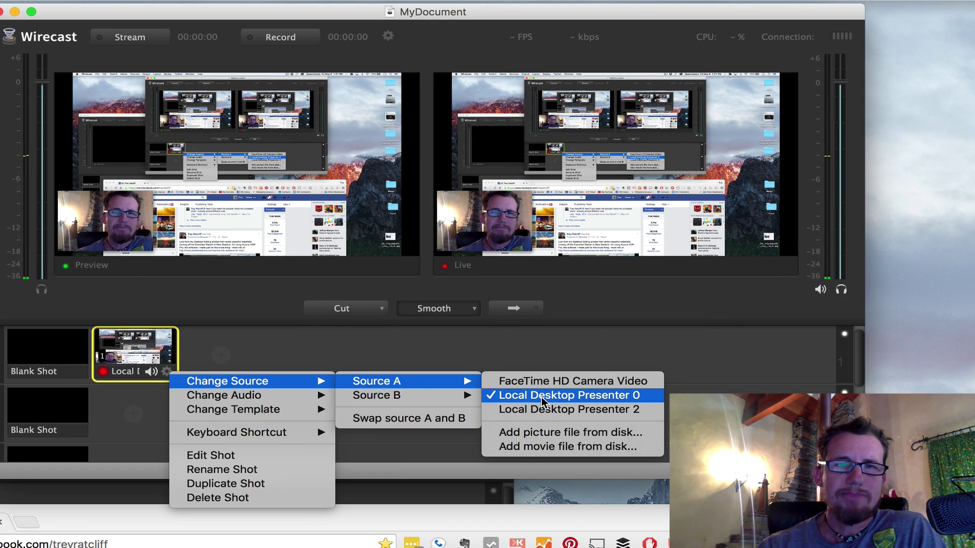
mouse_move(463, 395)
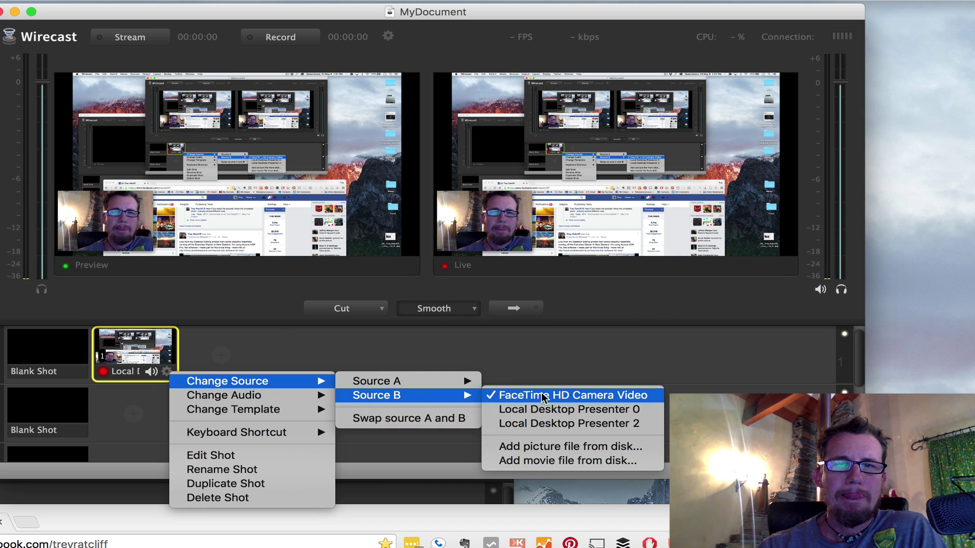
key(super+n)
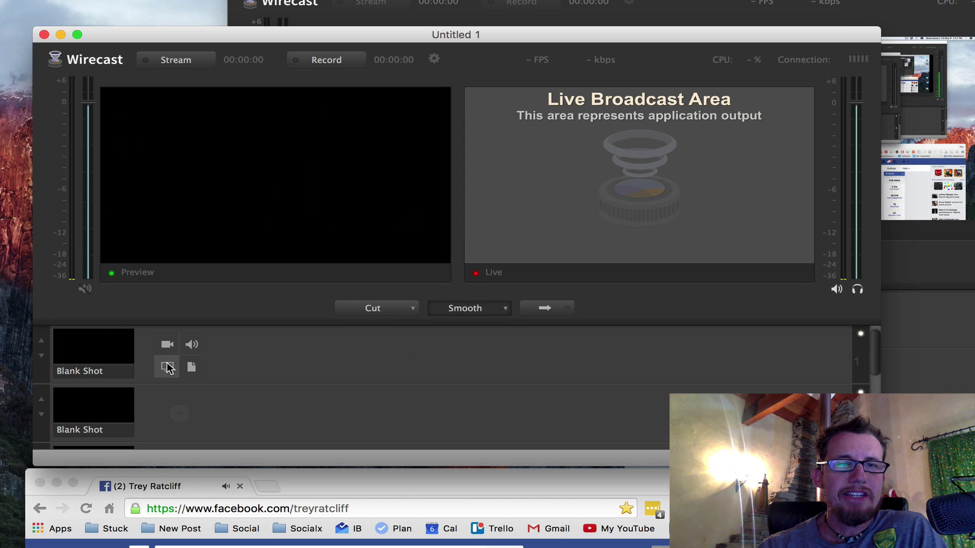
Step: Add a Local Desktop Presenter shot and apply the PiP Lower Left template to it
click(169, 346)
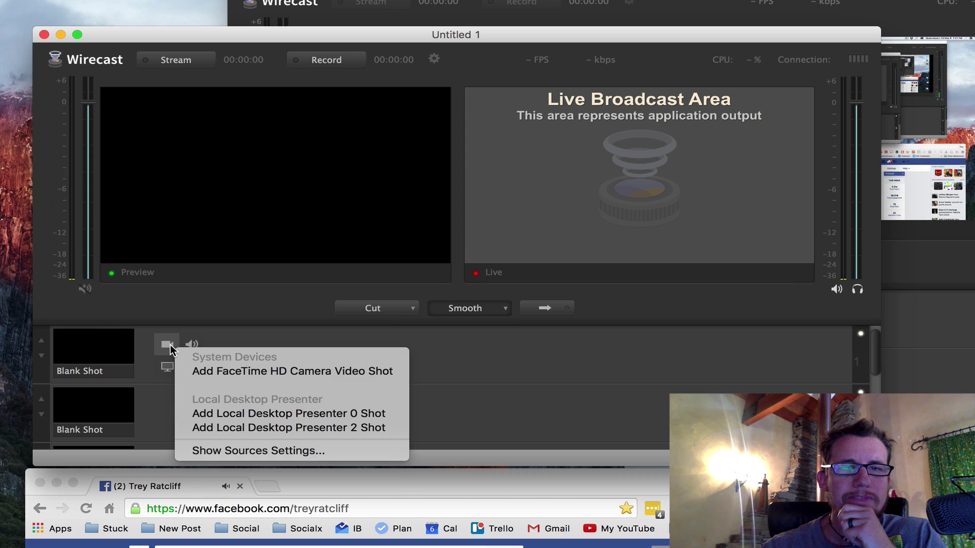
click(257, 414)
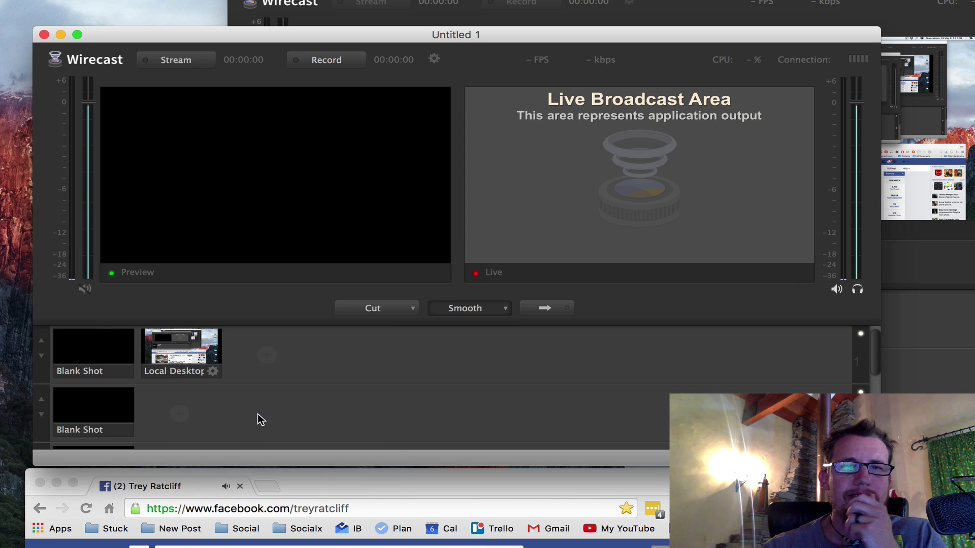
click(211, 359)
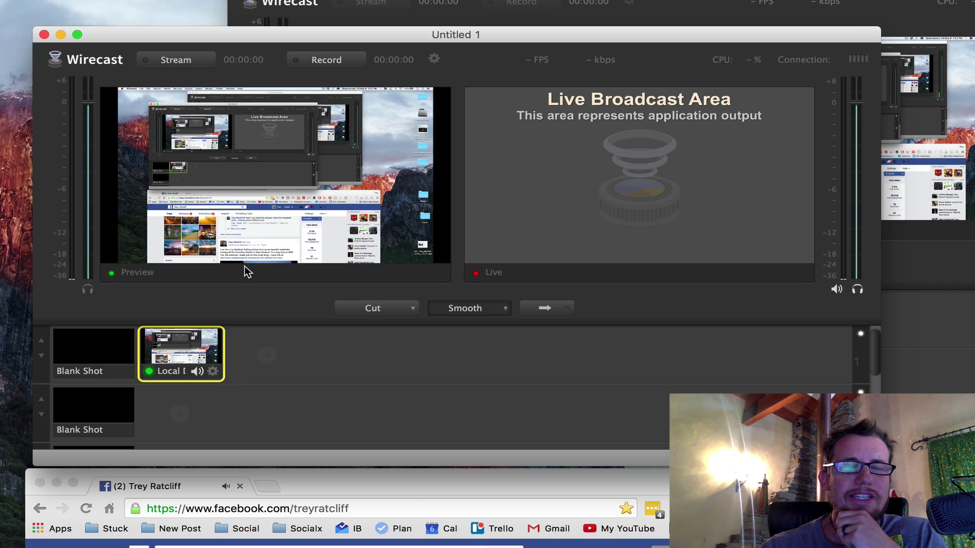
click(213, 372)
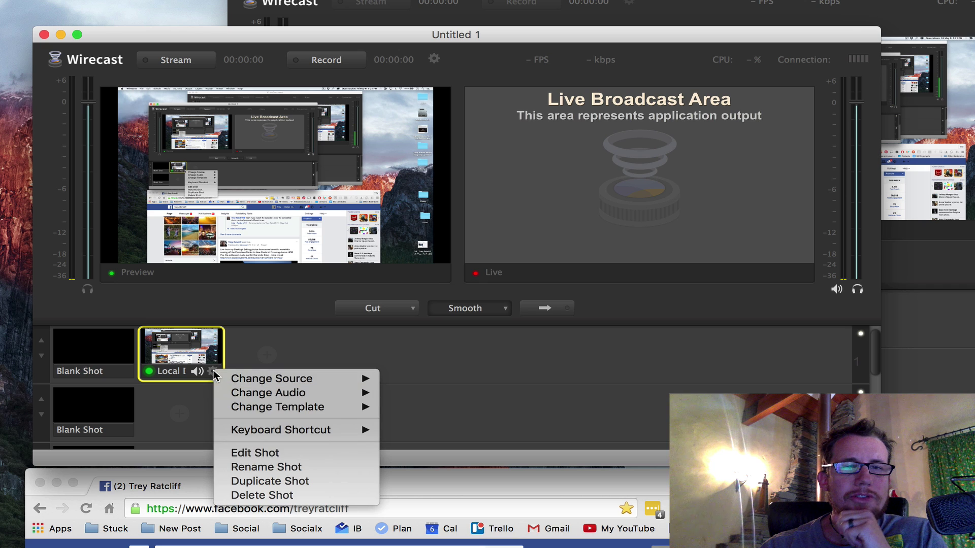
mouse_move(292, 410)
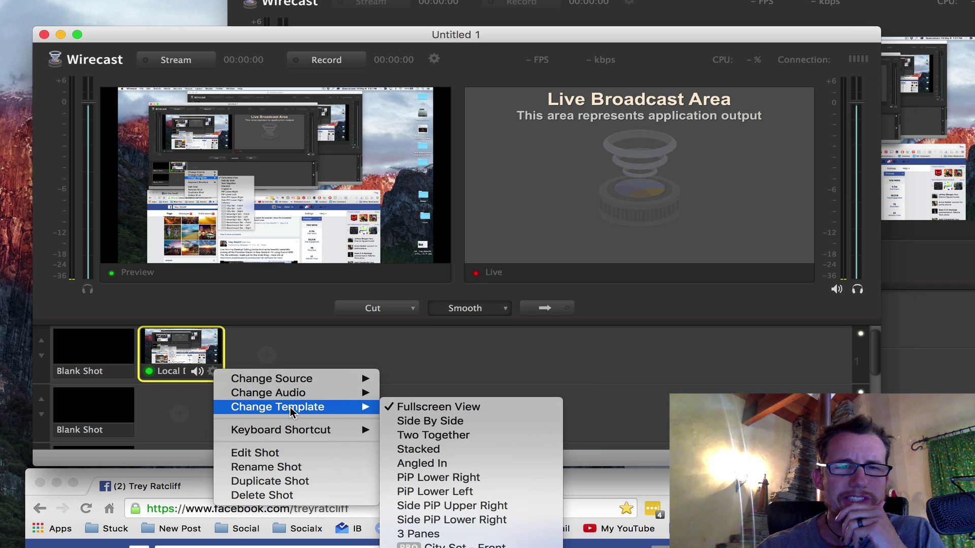
click(459, 492)
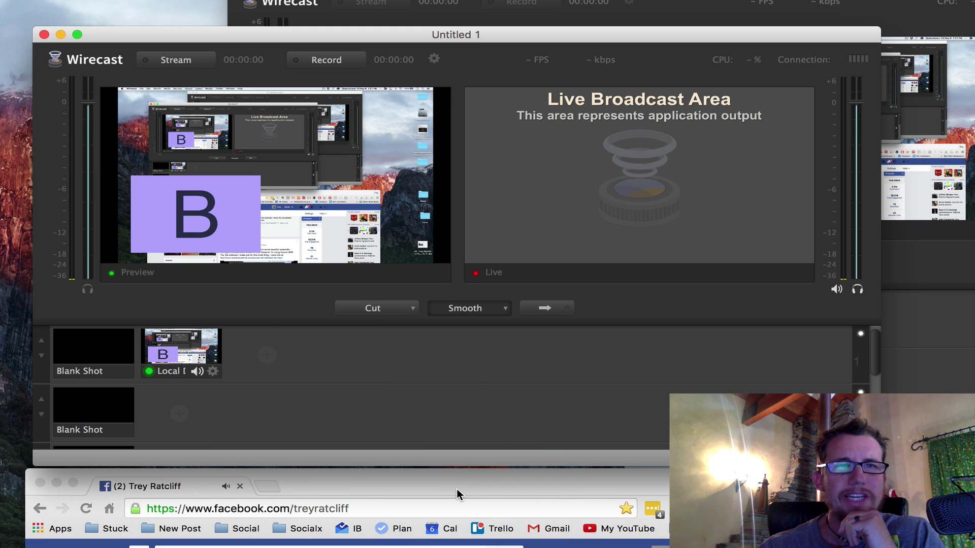
Step: Add a separate FaceTime HD Camera Video shot
mouse_move(282, 373)
click(256, 345)
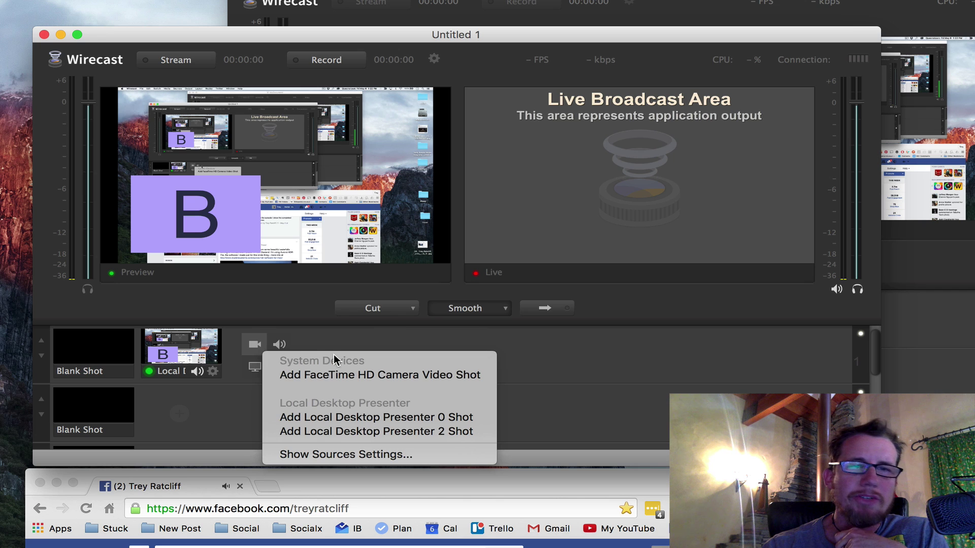
click(410, 375)
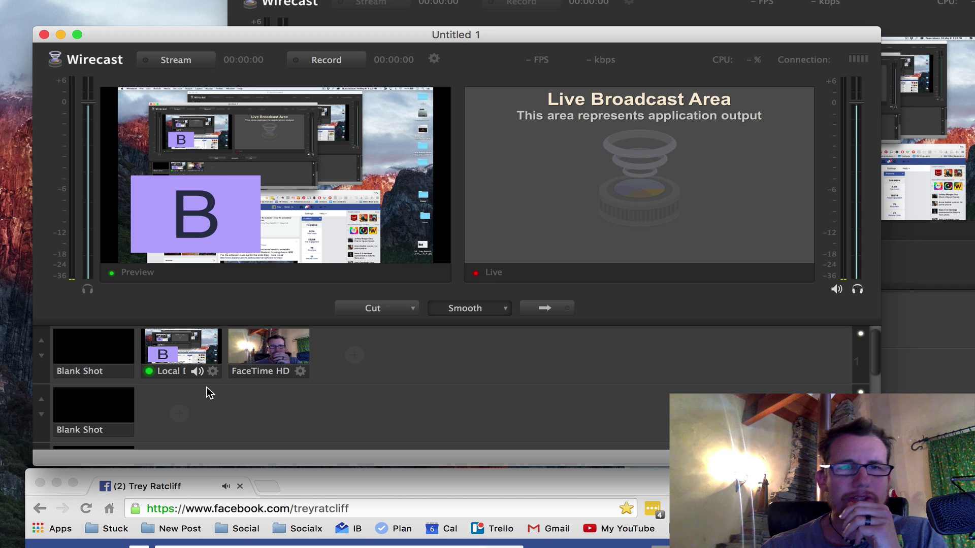
Step: Set the desktop shot's Source B to FaceTime HD Camera Video
right_click(209, 370)
mouse_move(294, 378)
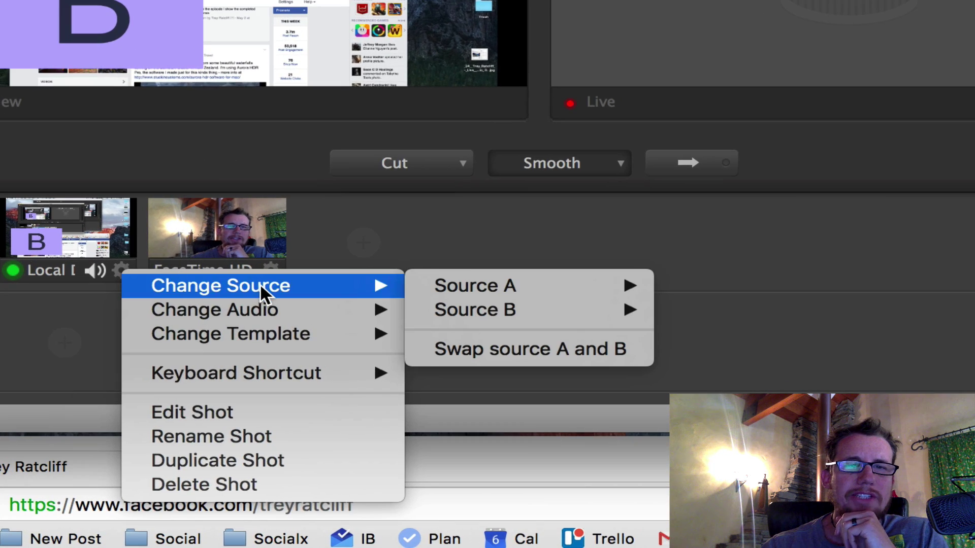
mouse_move(512, 308)
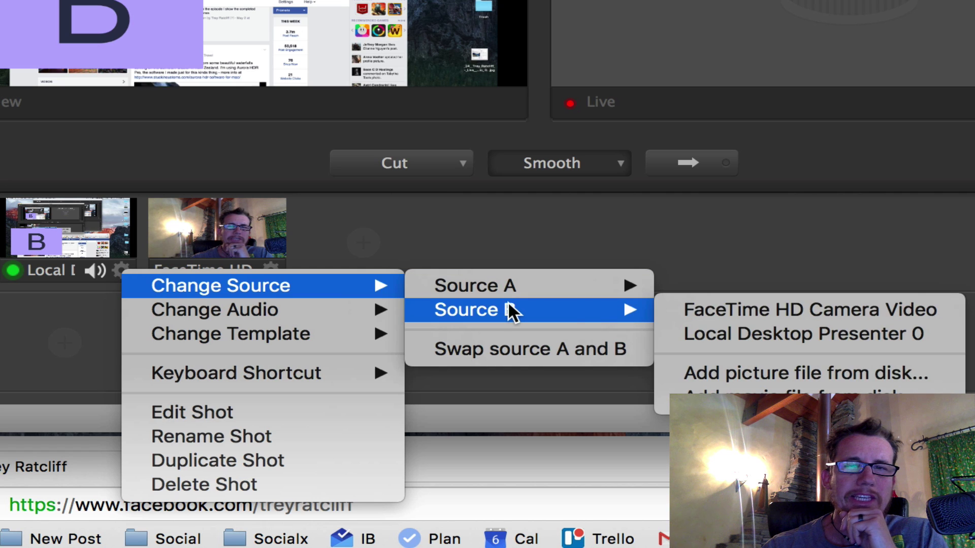
click(752, 312)
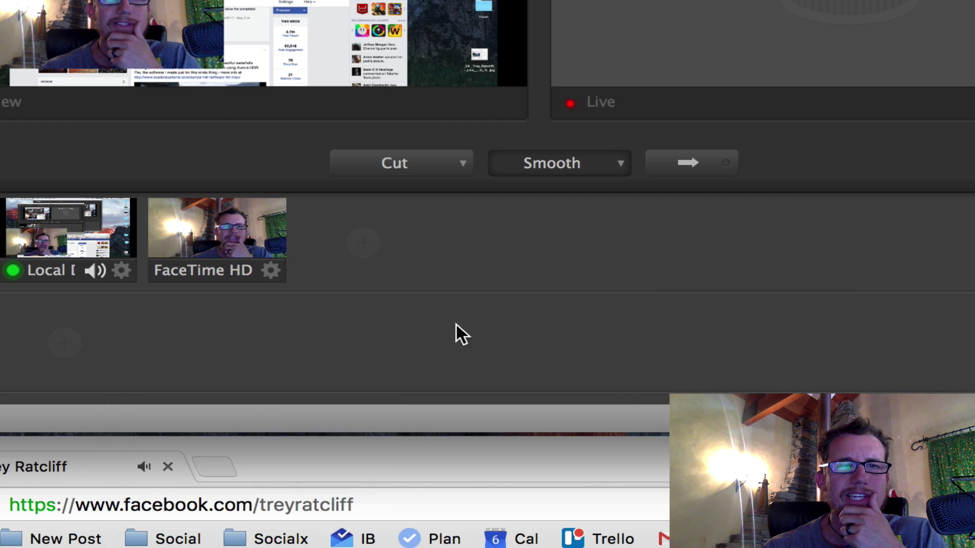
Step: Delete the standalone FaceTime HD shot from the shot layers
click(270, 269)
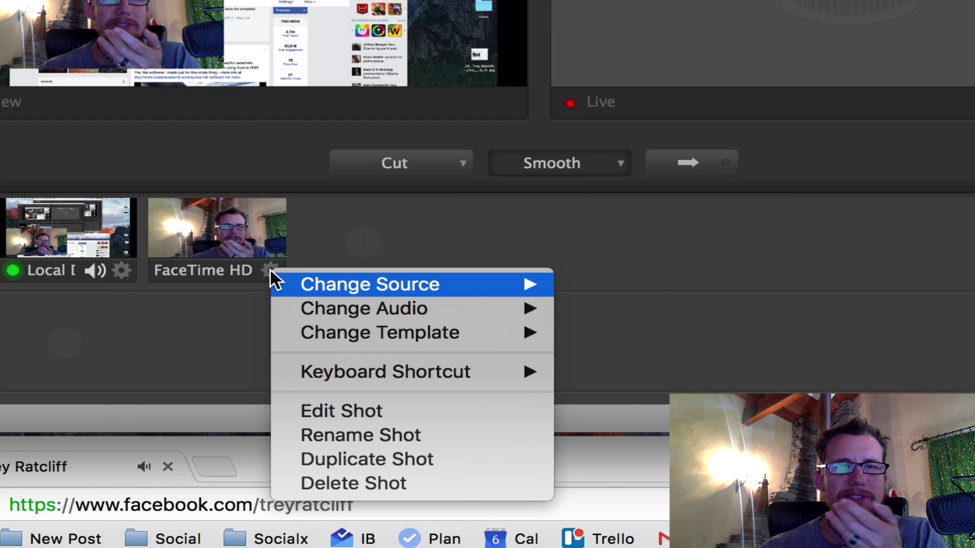
click(384, 477)
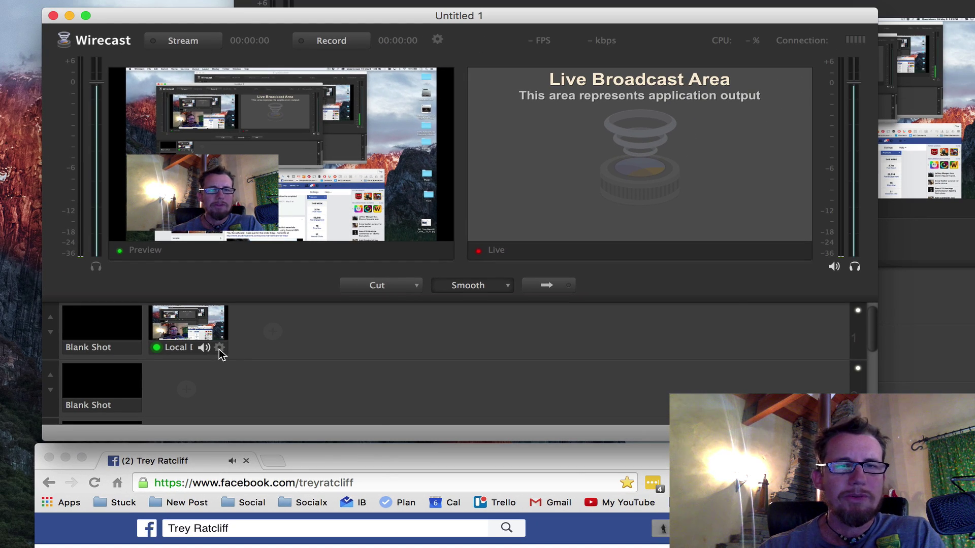
click(219, 349)
mouse_move(292, 385)
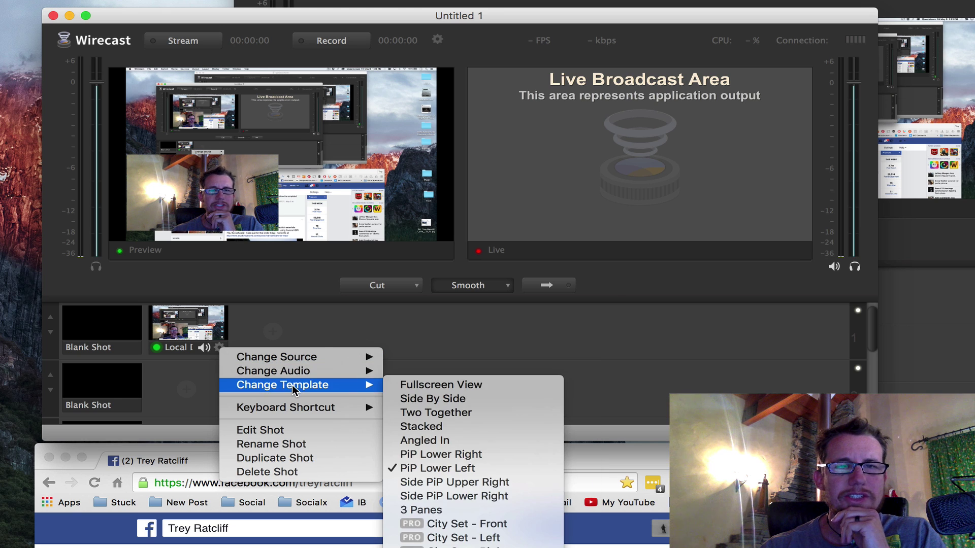
Step: Crop the FaceTime HD Cam source to Left 166 and Right 192
click(285, 429)
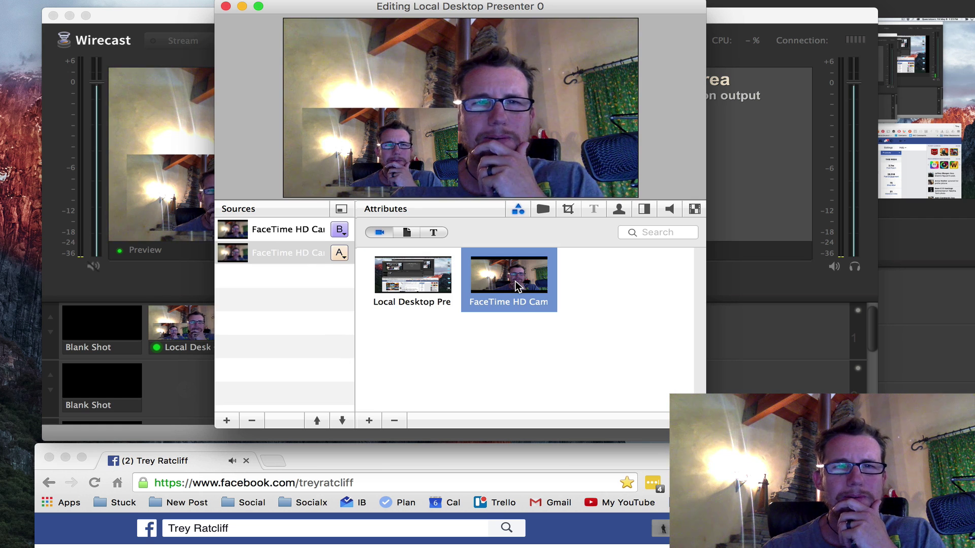
click(387, 267)
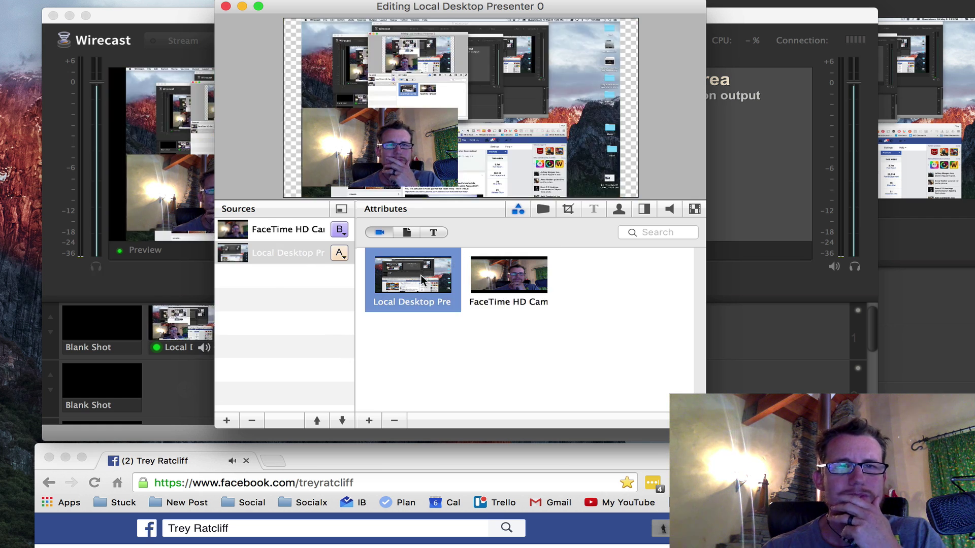
click(295, 230)
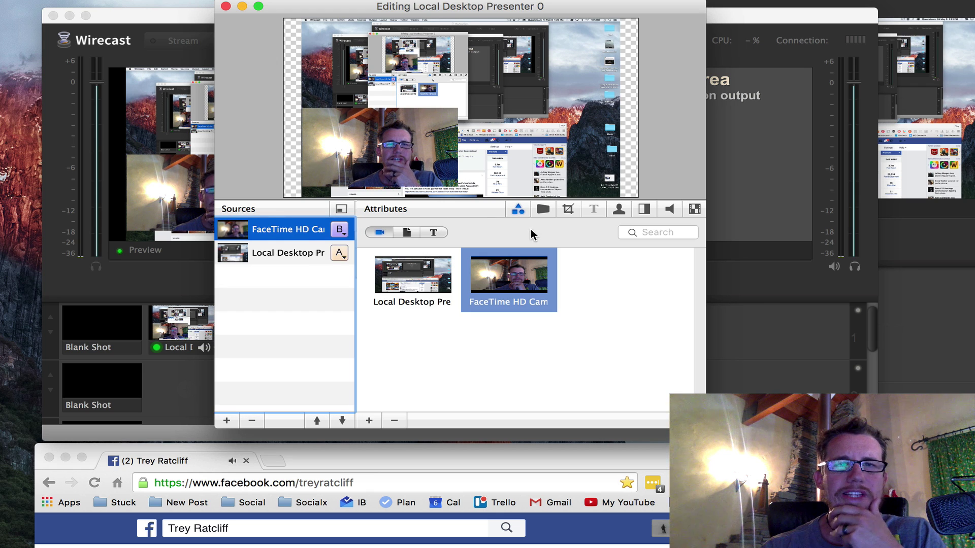
click(569, 208)
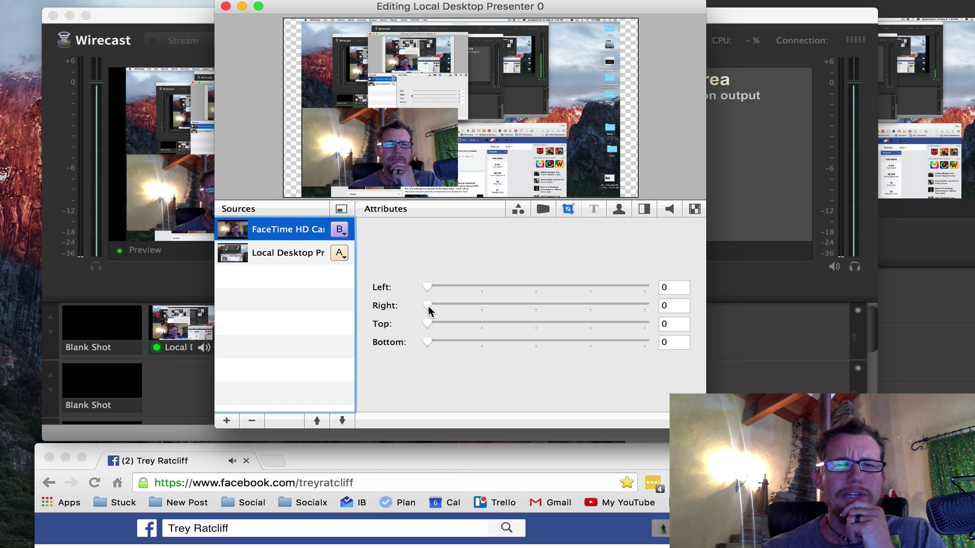
drag(430, 310, 489, 317)
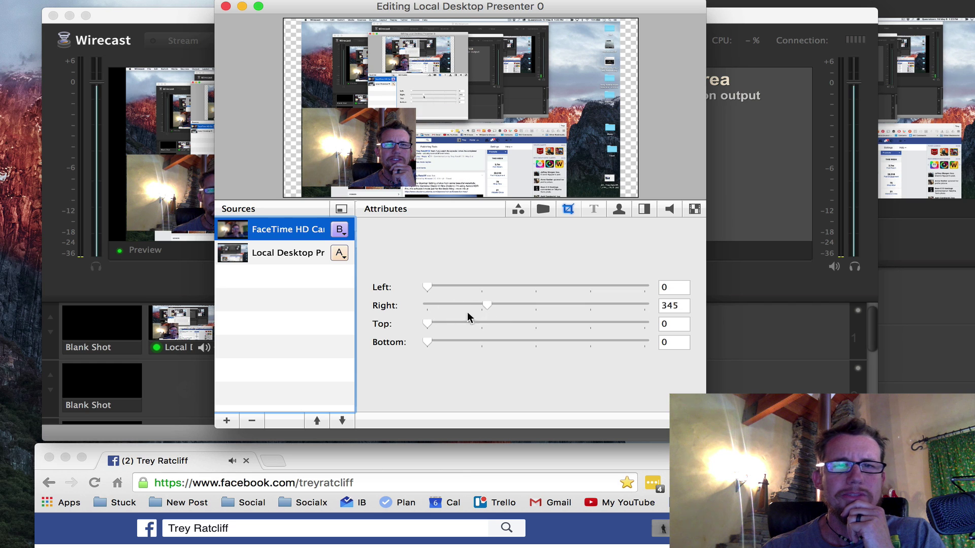
click(455, 287)
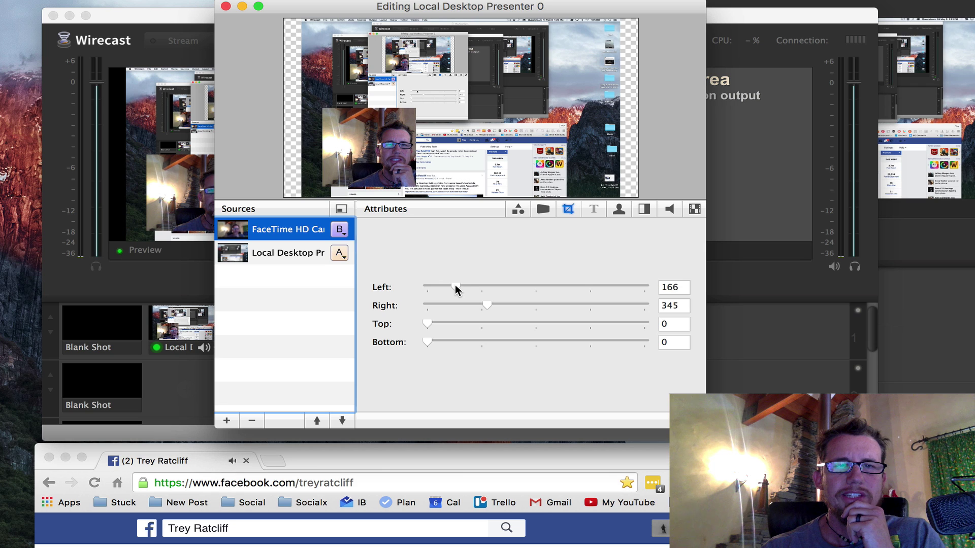
drag(485, 305, 462, 306)
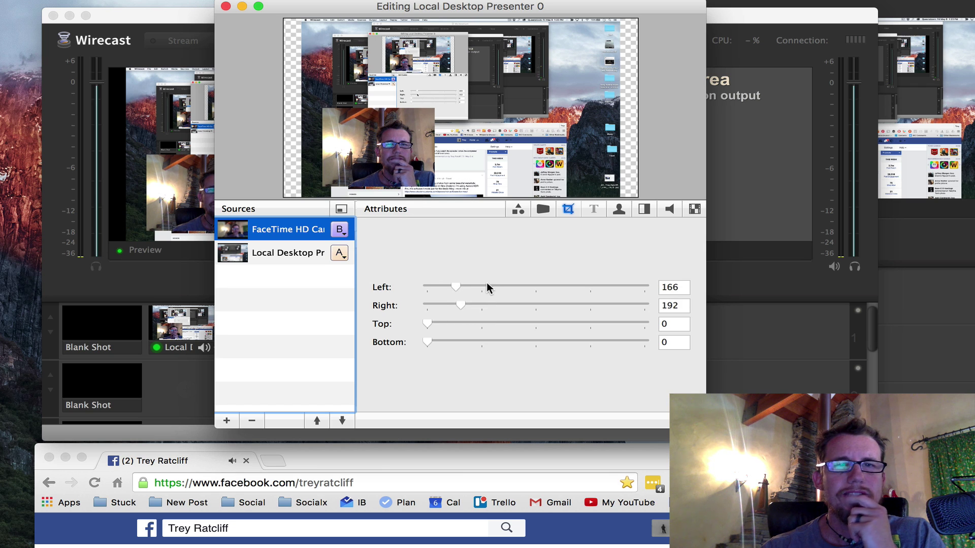
Step: Nudge the webcam picture left and down, then return to the source library
click(669, 209)
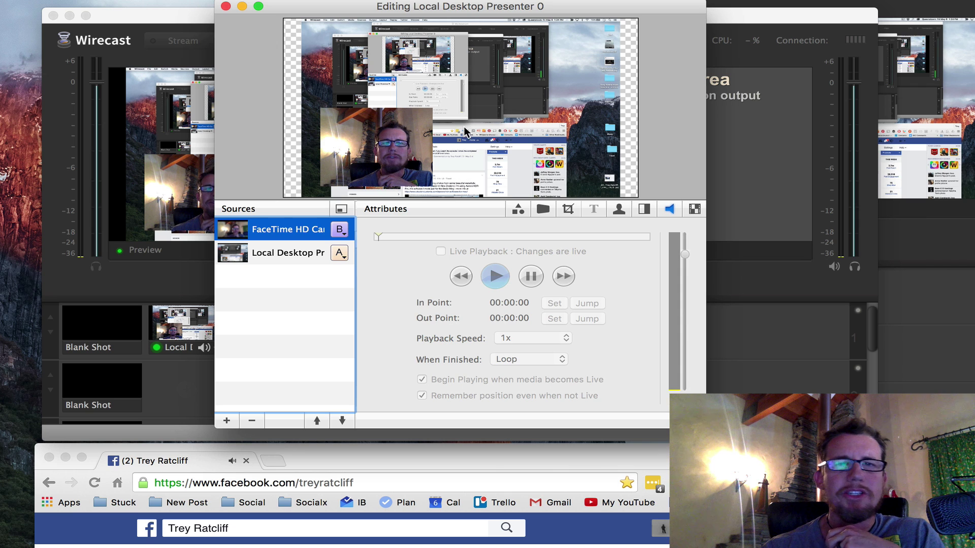
drag(387, 163, 369, 174)
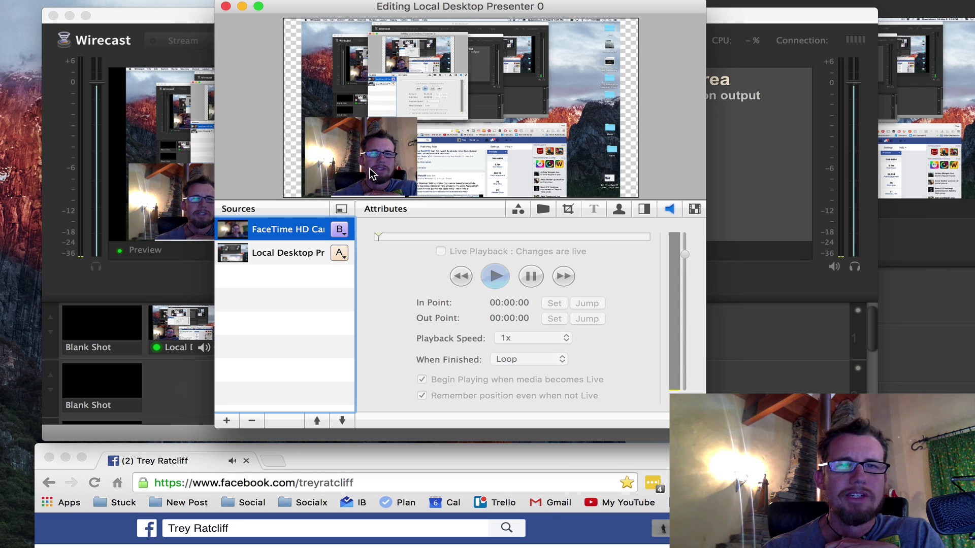
click(519, 209)
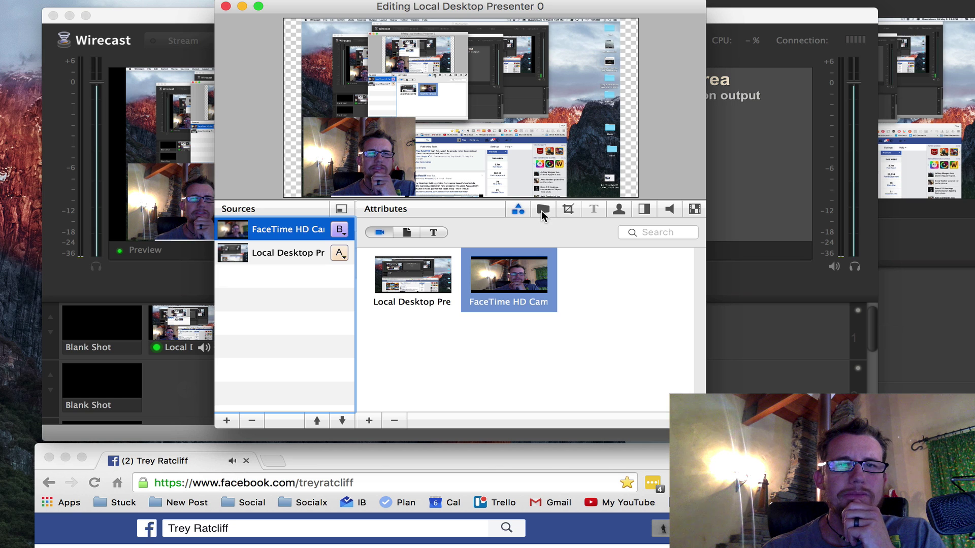
Step: Try Cloud and Heart mattes on the webcam, then settle on Rounded
click(542, 212)
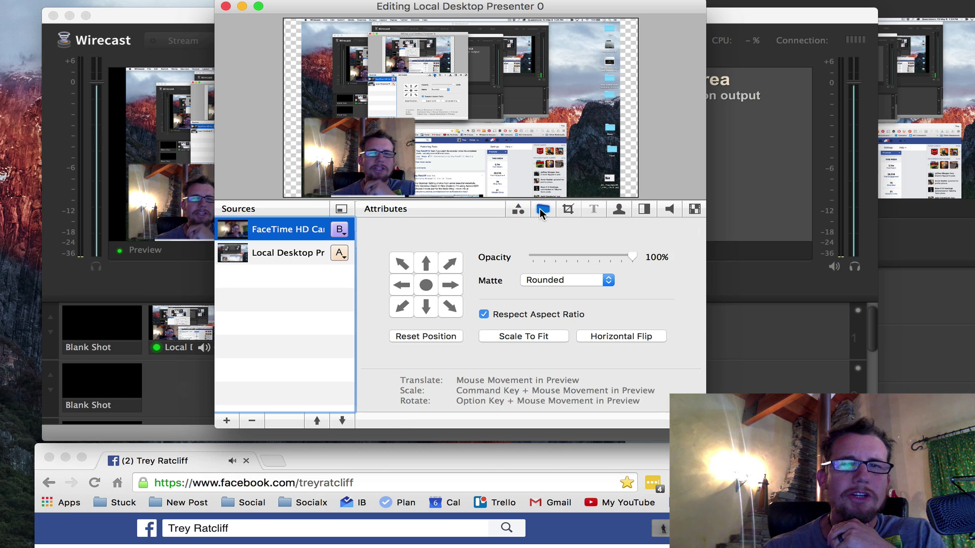
click(550, 283)
click(551, 288)
click(558, 280)
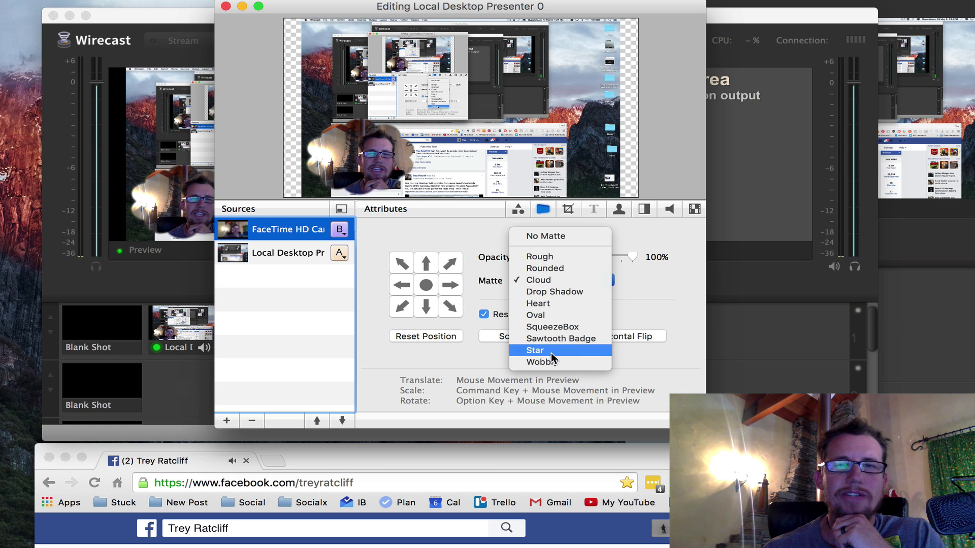
click(540, 305)
click(560, 278)
click(559, 245)
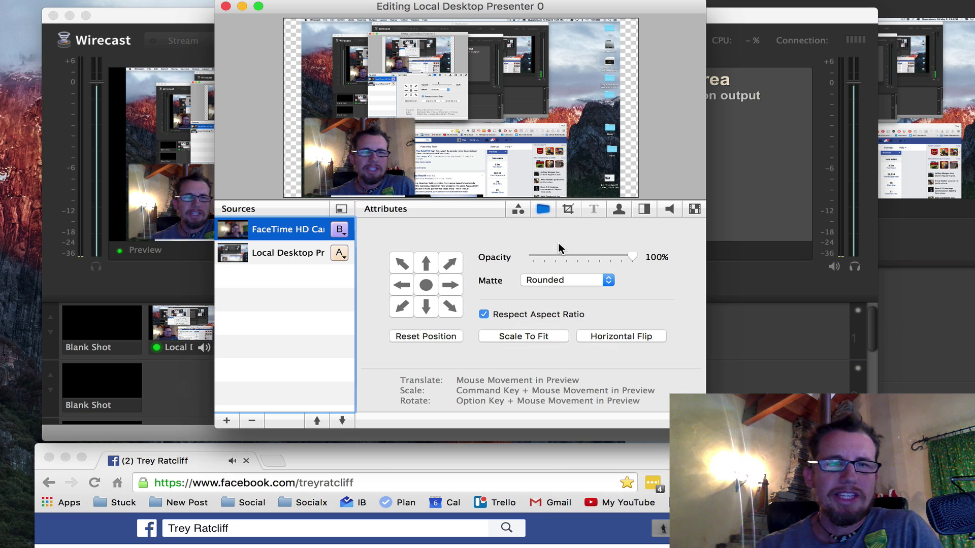
Step: Position the webcam picture in the bottom-left corner of the desktop capture
click(450, 285)
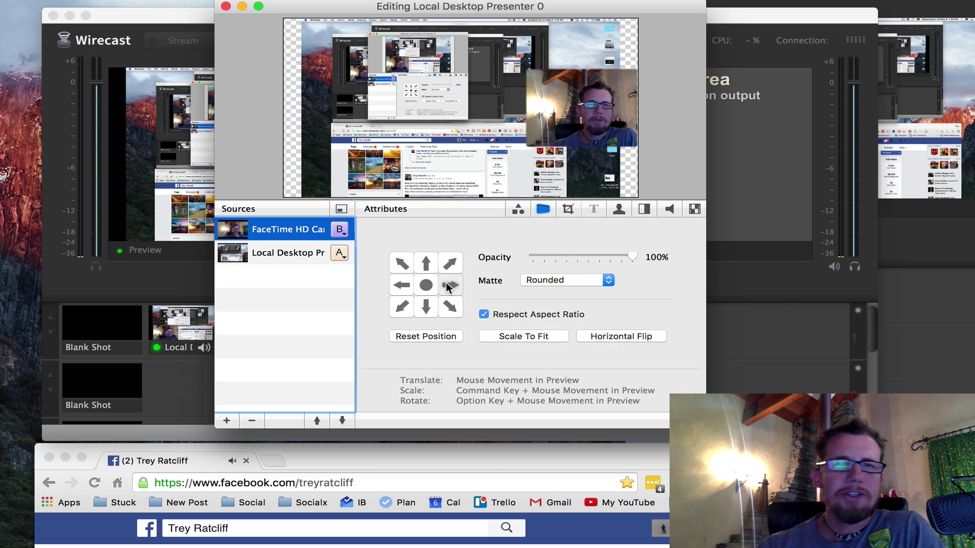
click(409, 287)
click(404, 311)
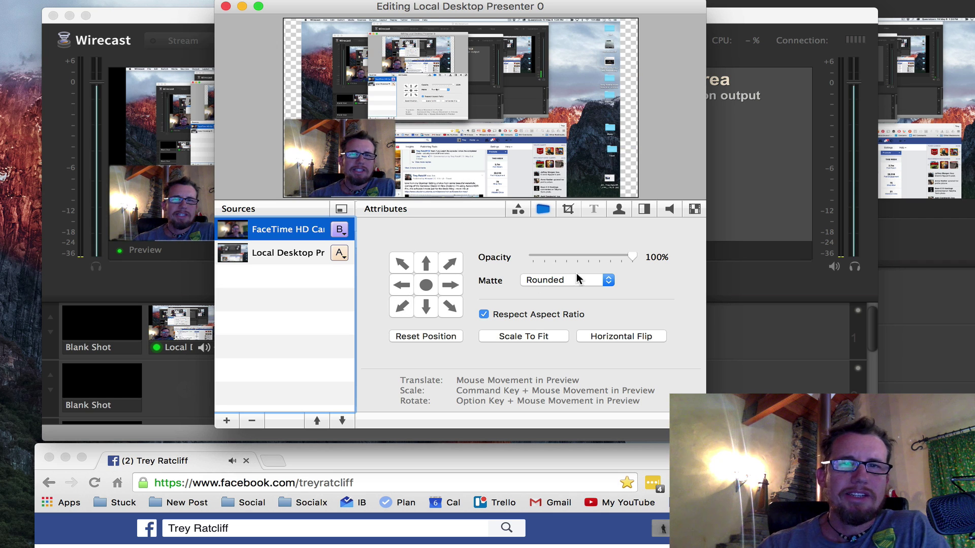
Step: Close the shot editor and take the desktop-plus-webcam shot live
click(225, 6)
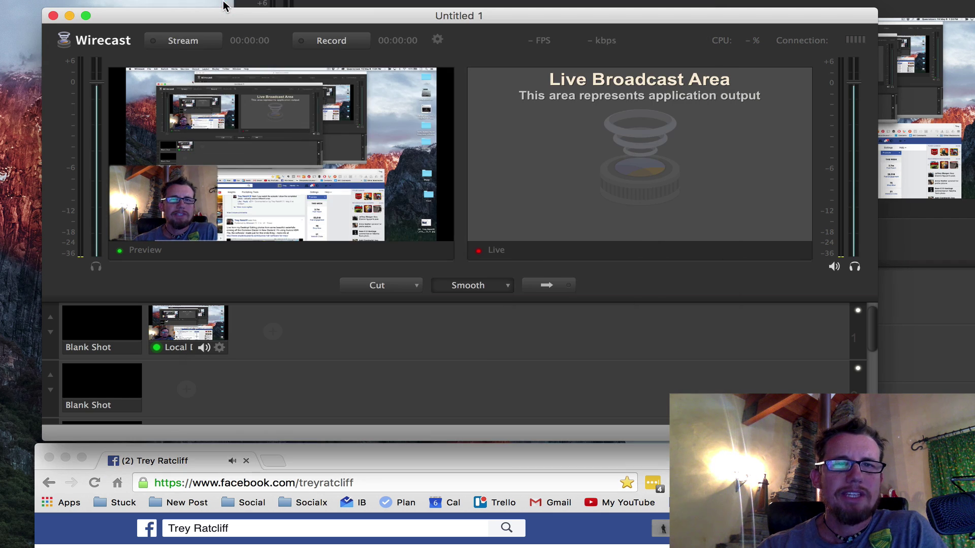
drag(305, 31, 424, 10)
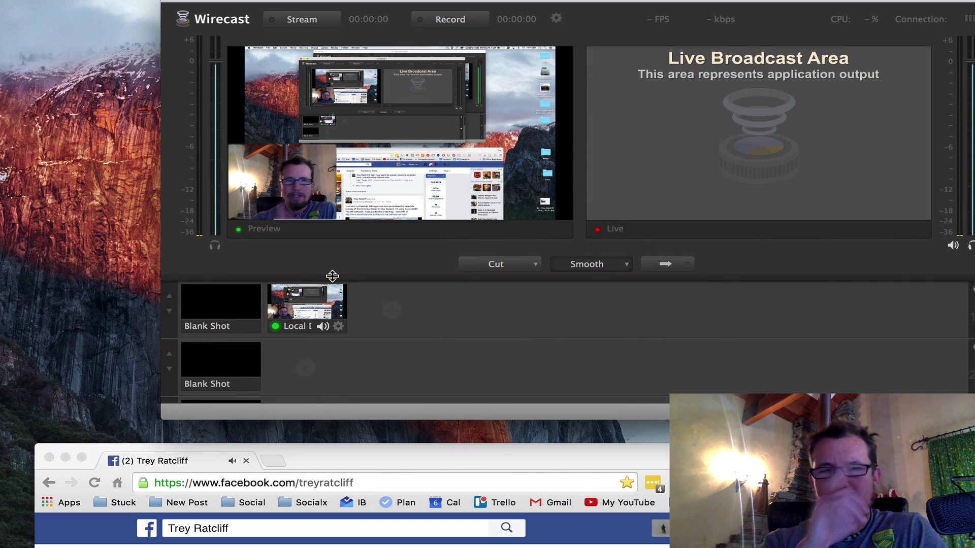
click(665, 264)
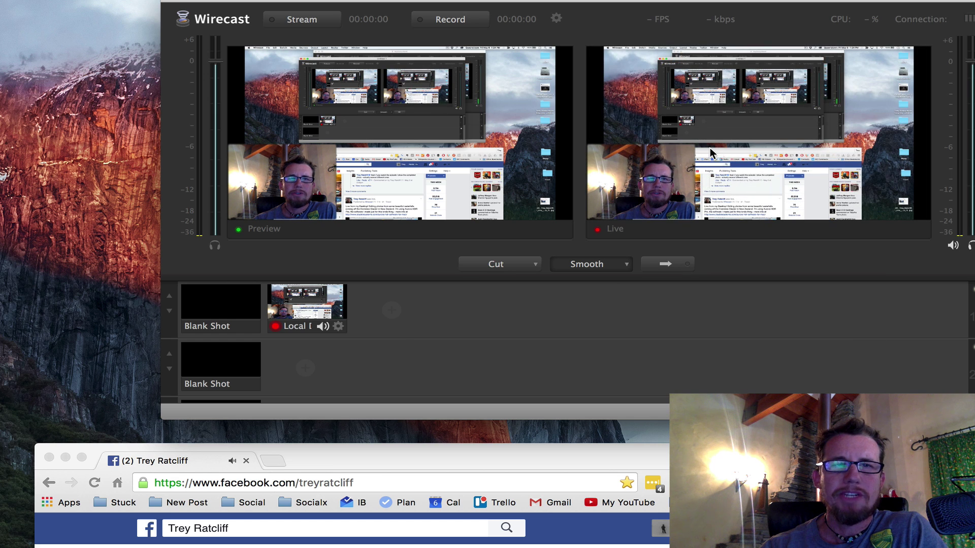
Step: Review the live desktop shot's options and context menus, then dismiss them
click(339, 326)
mouse_move(376, 335)
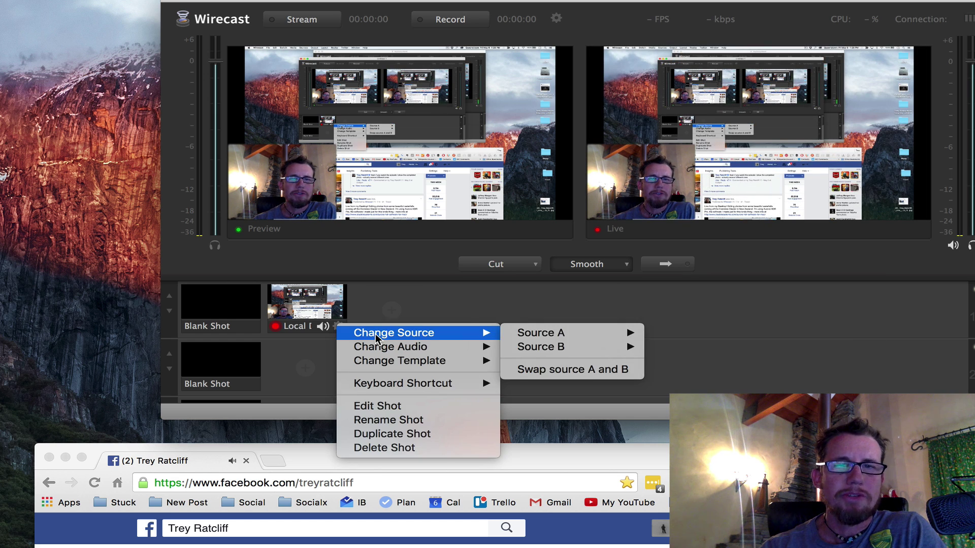
mouse_move(427, 346)
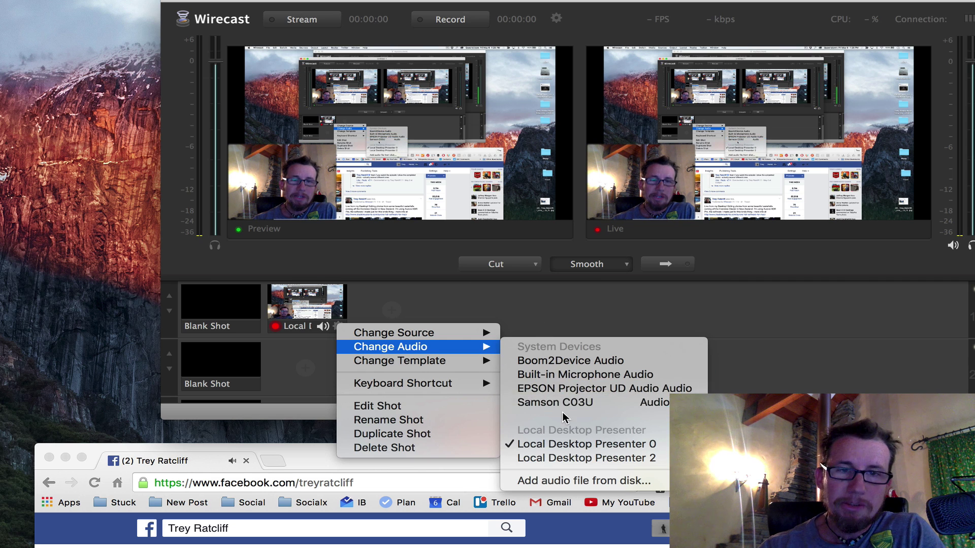
click(567, 297)
right_click(565, 295)
click(664, 264)
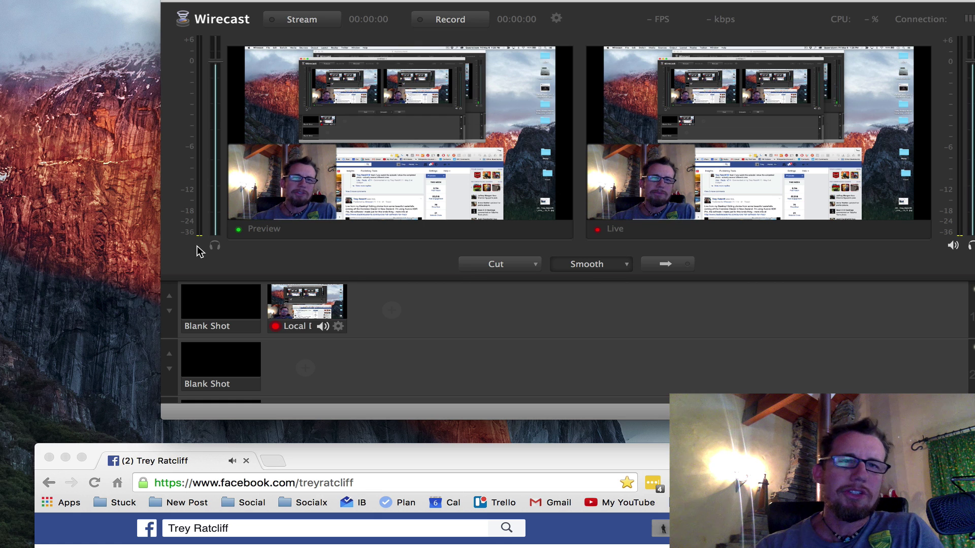
Step: Add a stream output with Facebook as the destination and confirm it
click(314, 19)
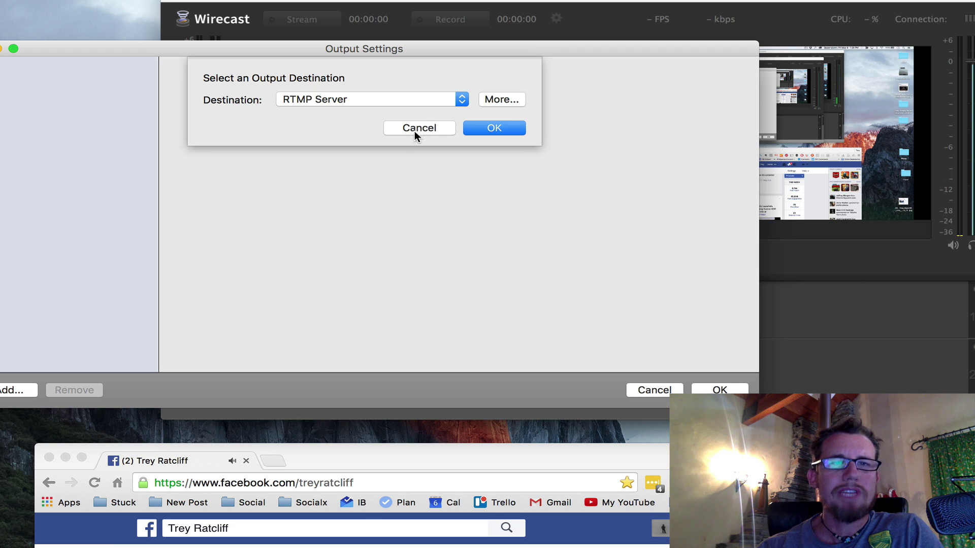
click(434, 104)
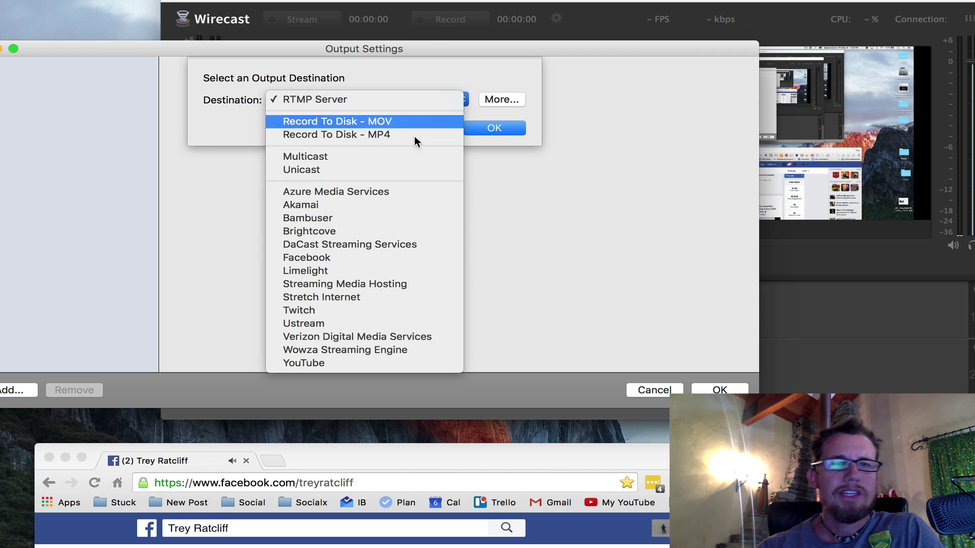
click(376, 258)
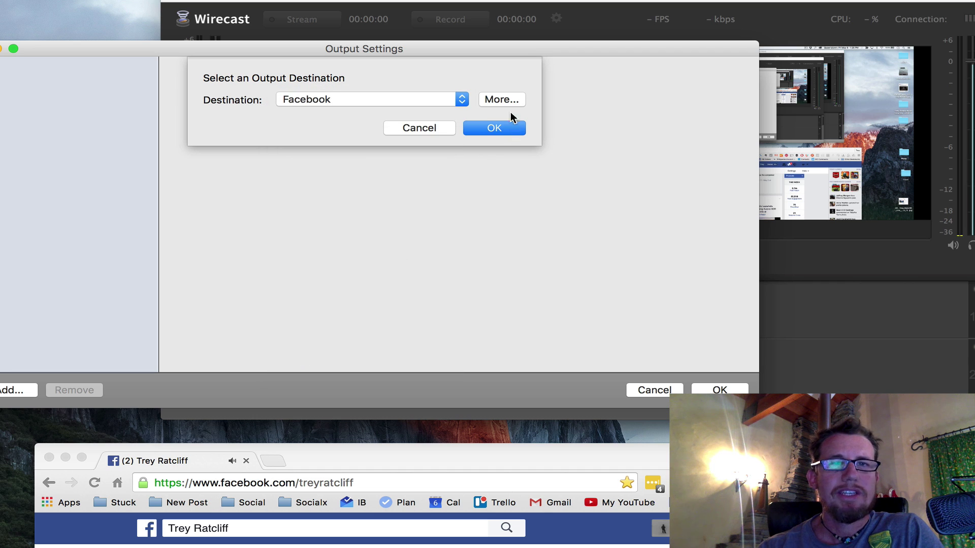
click(500, 99)
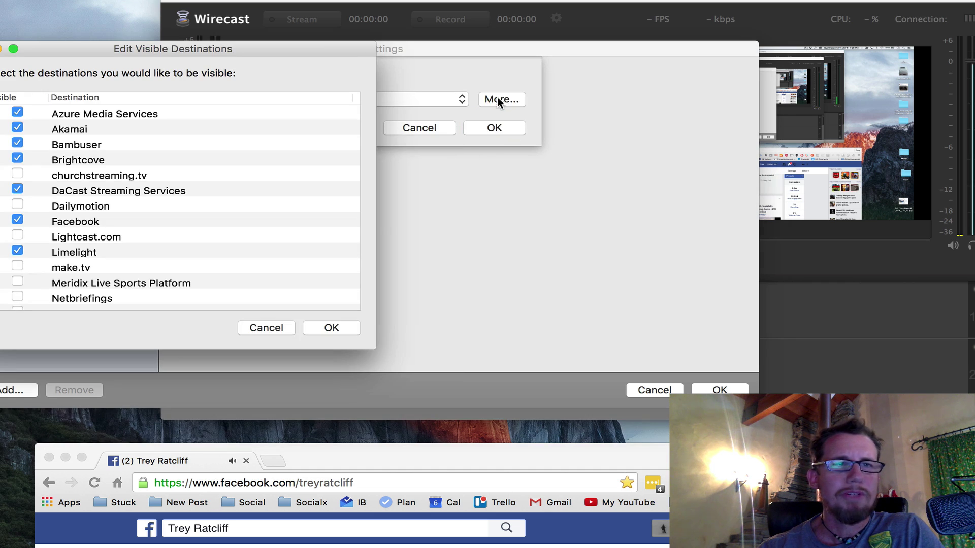
click(274, 328)
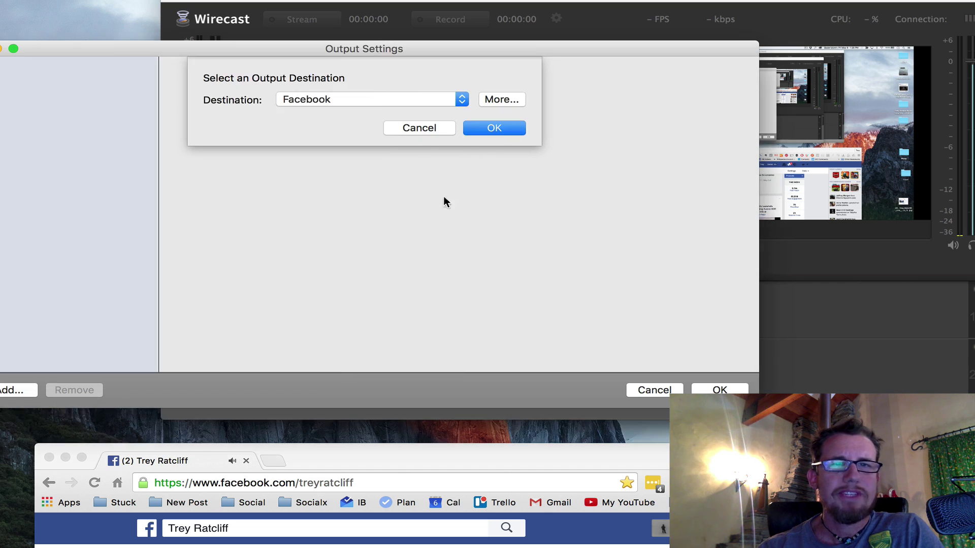
click(496, 127)
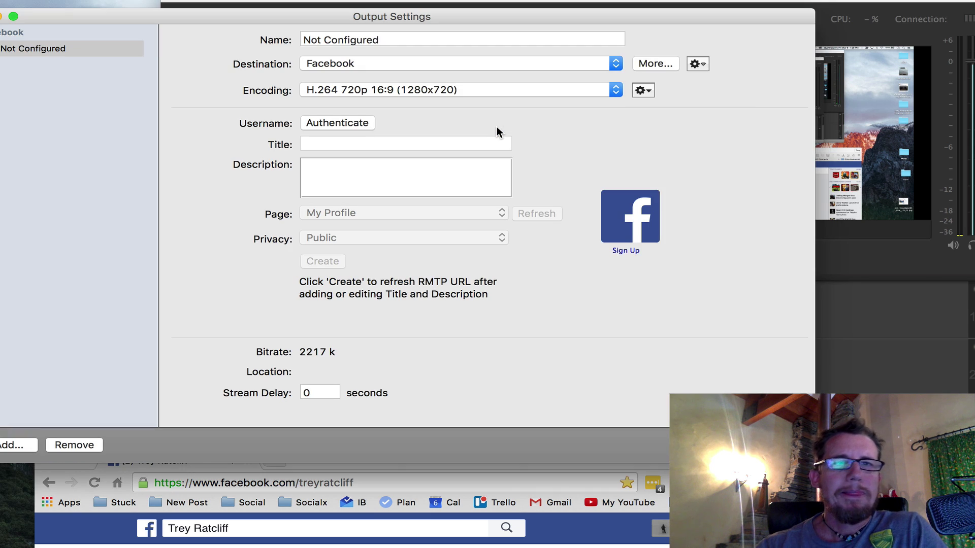
Step: Rename the Facebook output to 'My FB Live'
drag(300, 16, 335, 32)
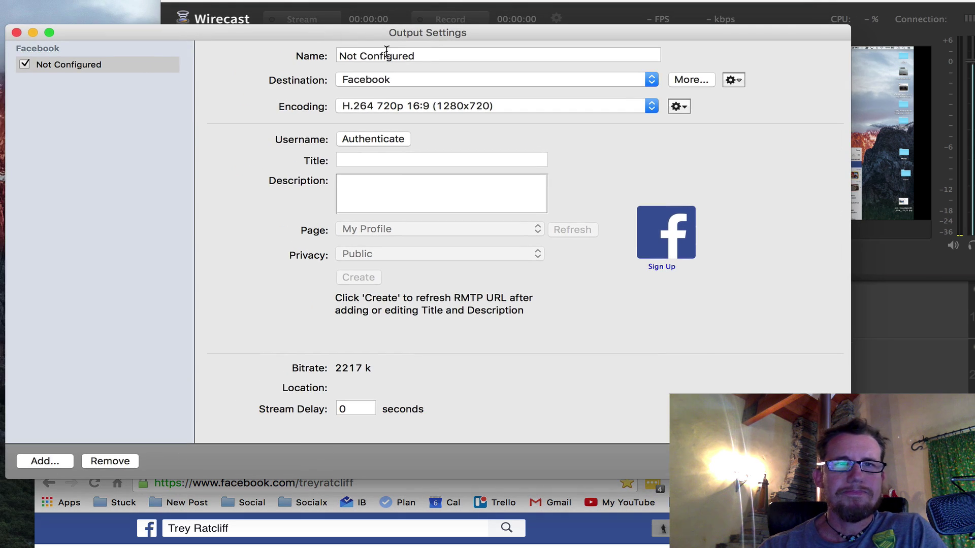
drag(414, 55, 308, 49)
text(My FB Live)
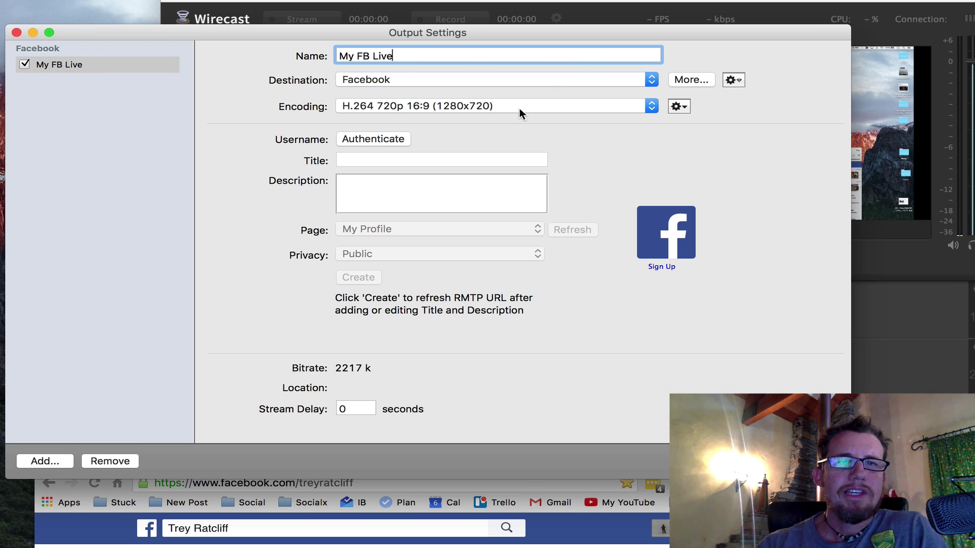
Step: Sign in to Facebook, add a title and description, generate the RTMP URL, and close Output Settings
click(368, 138)
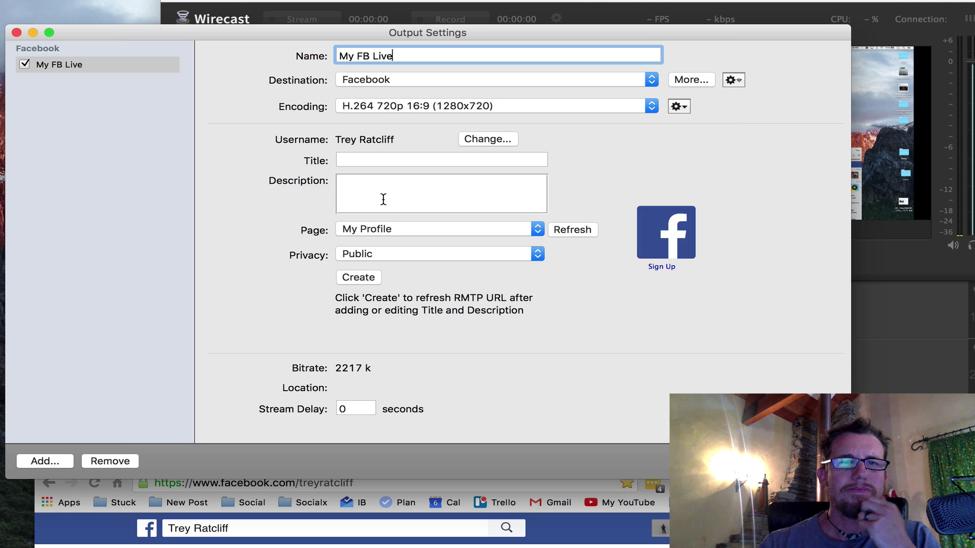
click(384, 160)
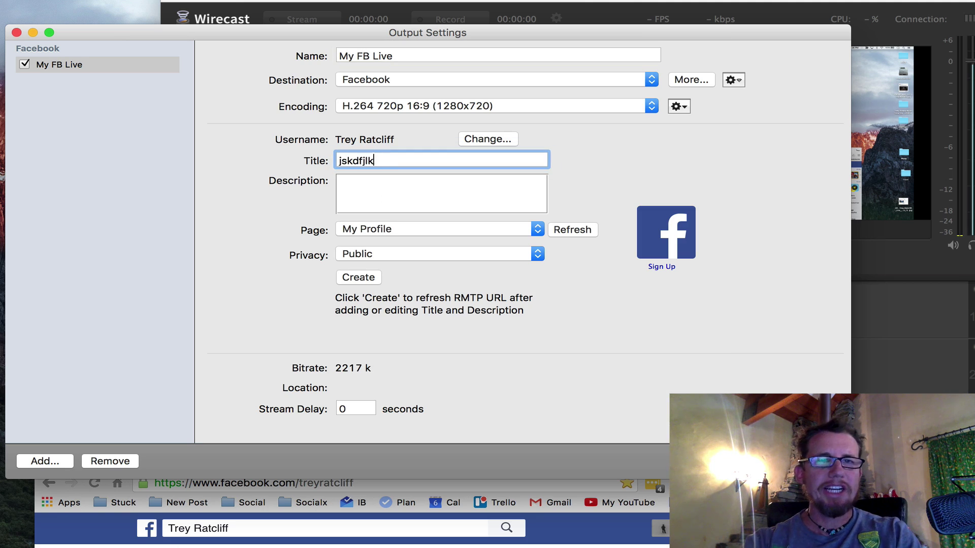
click(378, 191)
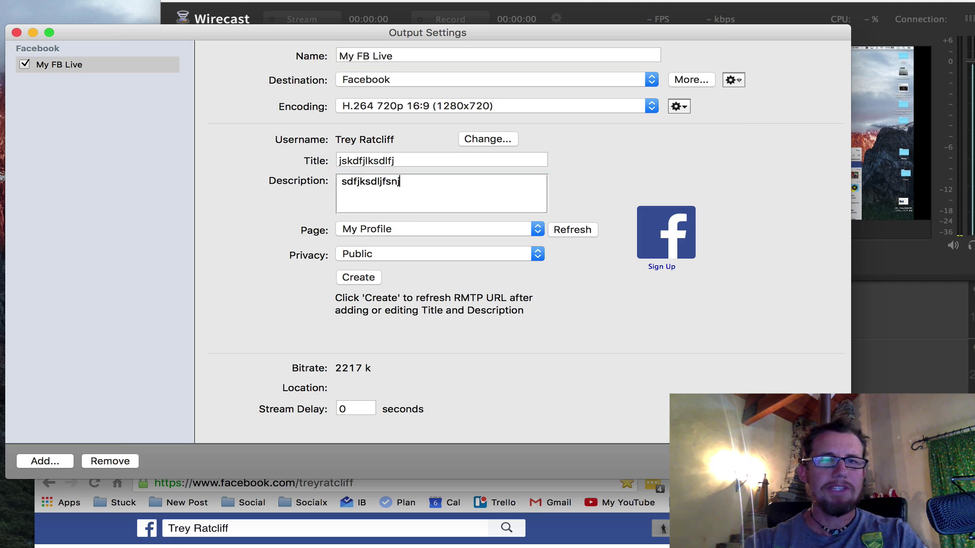
click(361, 276)
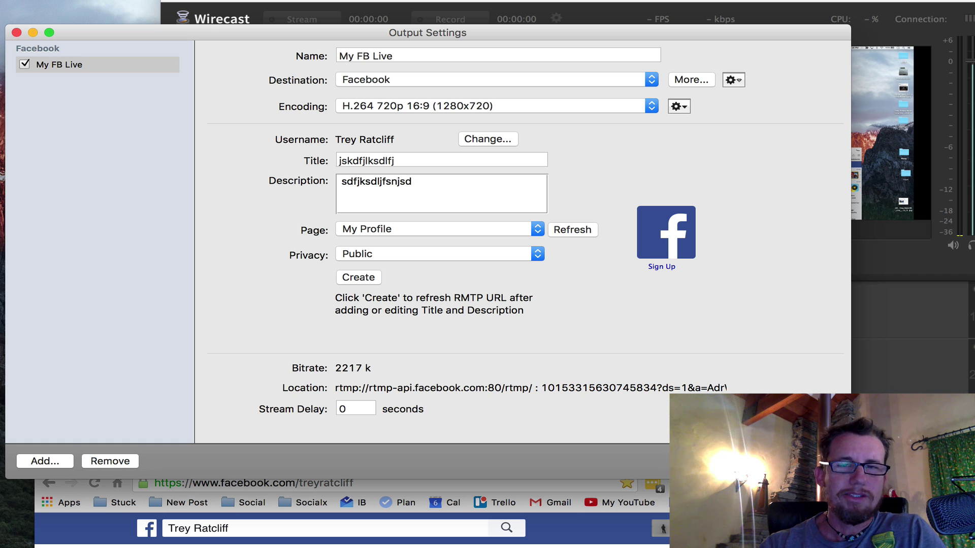
key(Return)
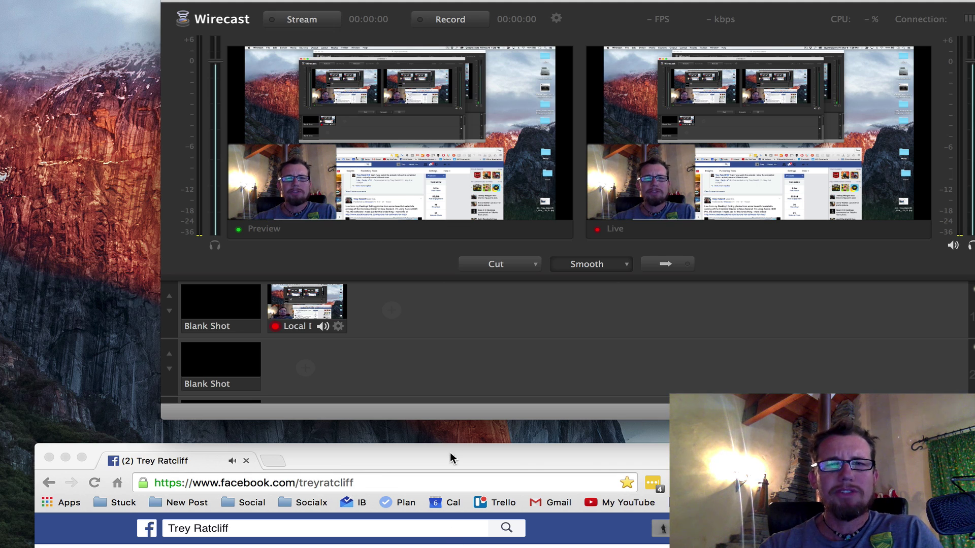
Step: Move the Facebook browser window aside, scroll its page up, and bring OBS to the front
drag(443, 461, 468, 544)
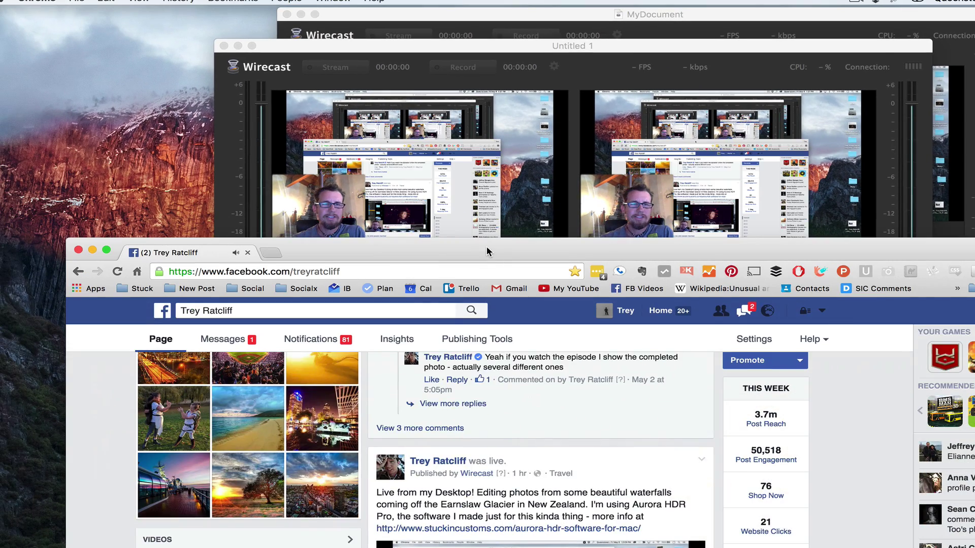
scroll(425, 452, up, 10)
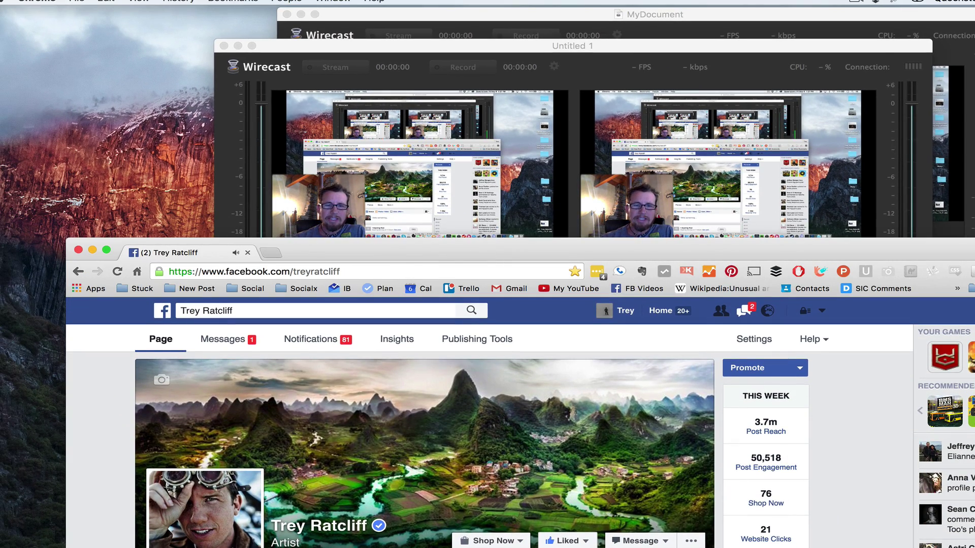
click(465, 538)
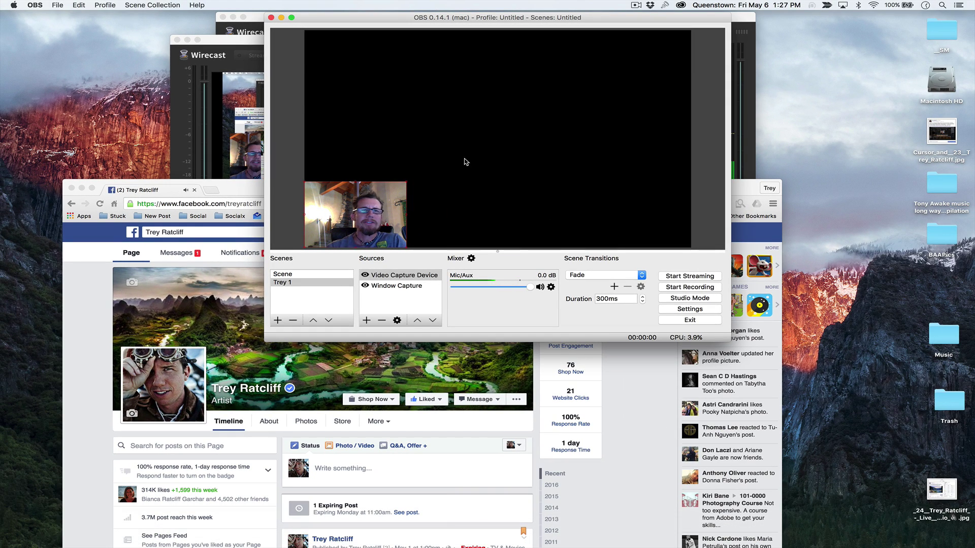
Step: Close Wirecast, discarding its unsaved changes
click(248, 42)
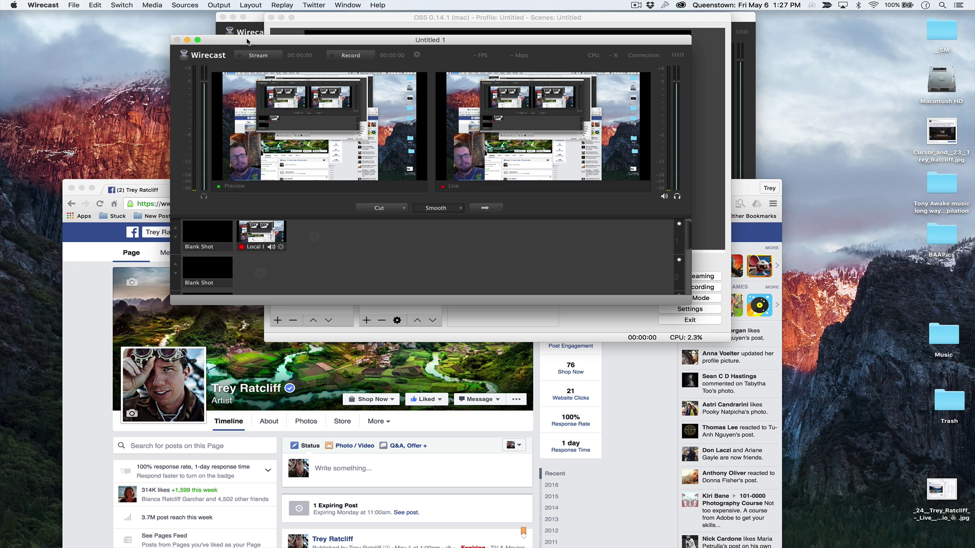
key(super+w)
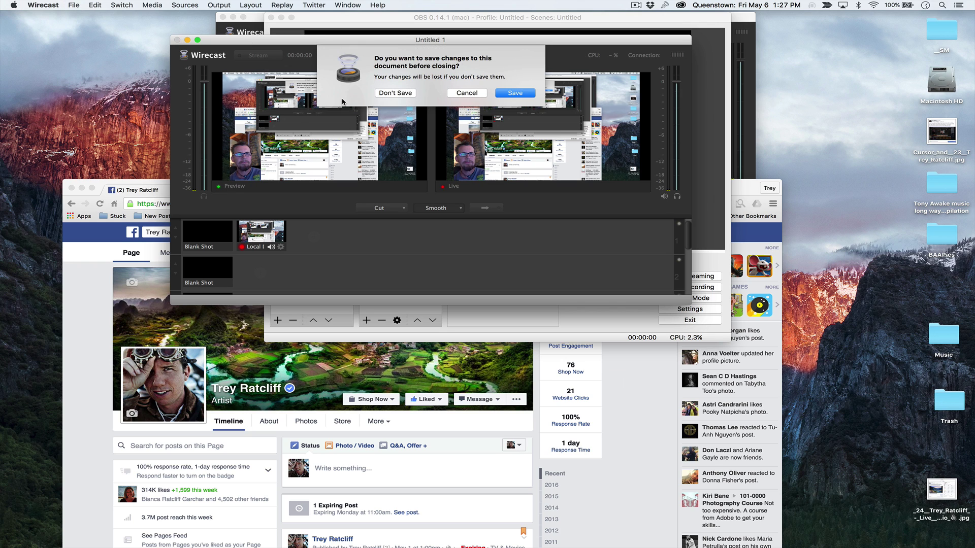
click(394, 92)
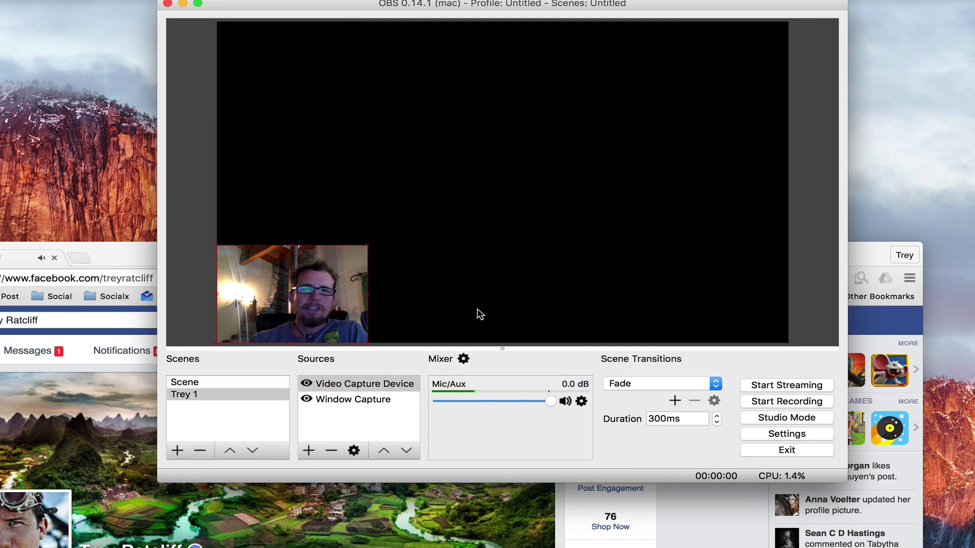
Step: Remove the Video Capture Device and Window Capture sources from the OBS scene
click(331, 451)
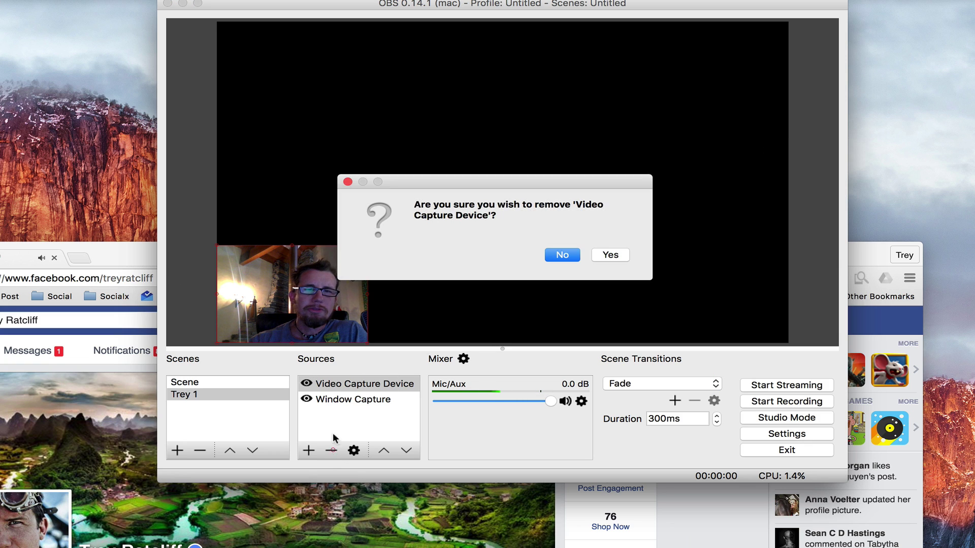
click(606, 255)
click(391, 381)
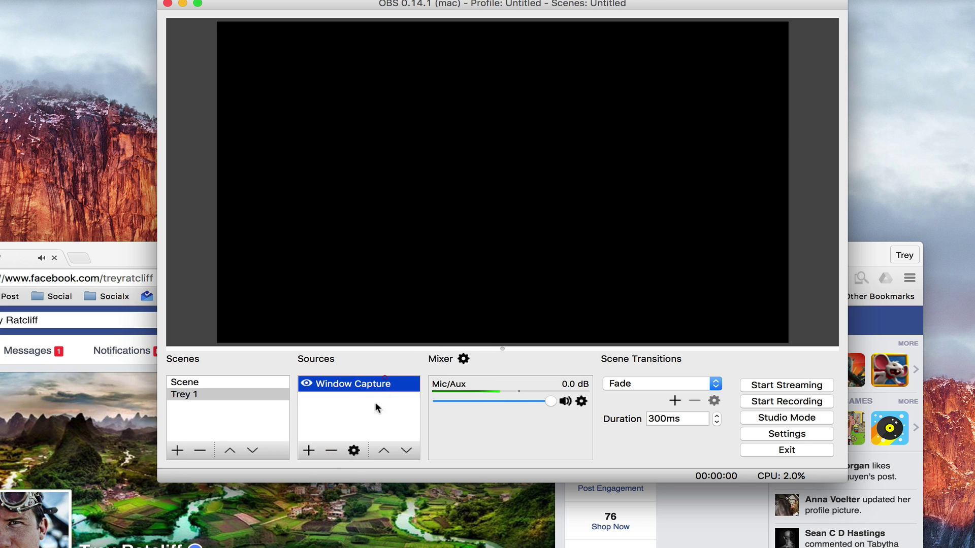
click(331, 451)
click(610, 254)
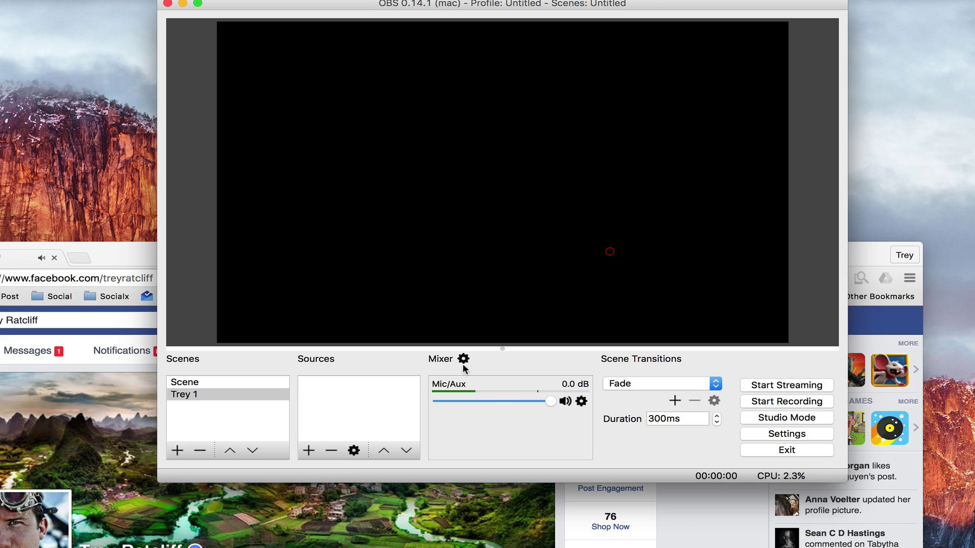
Step: Add a Display Capture source of display 0 capturing the whole desktop
click(306, 451)
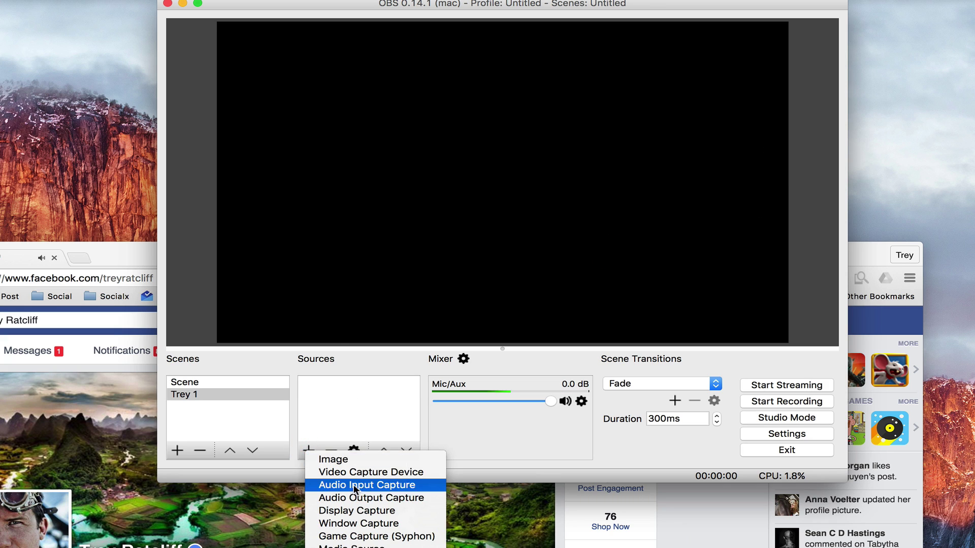
click(351, 510)
click(587, 200)
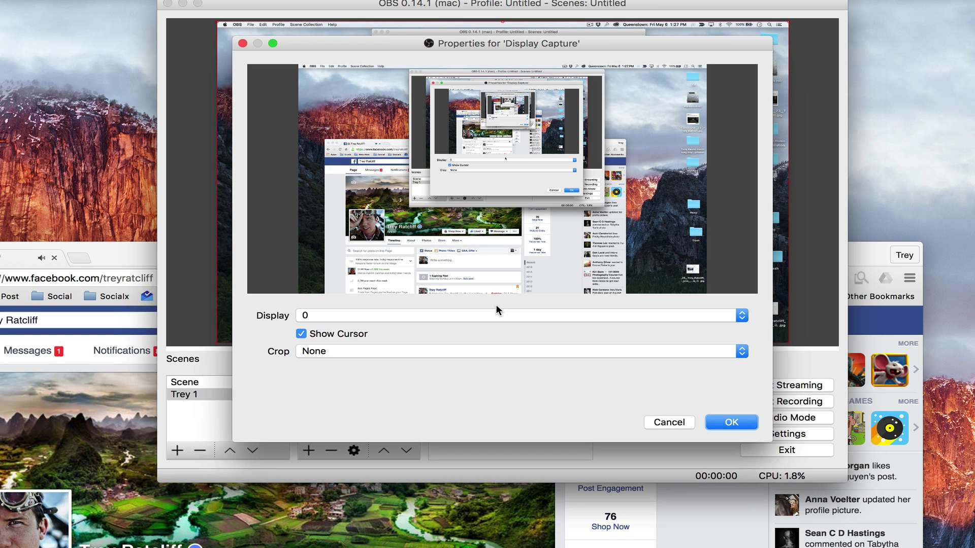
click(437, 349)
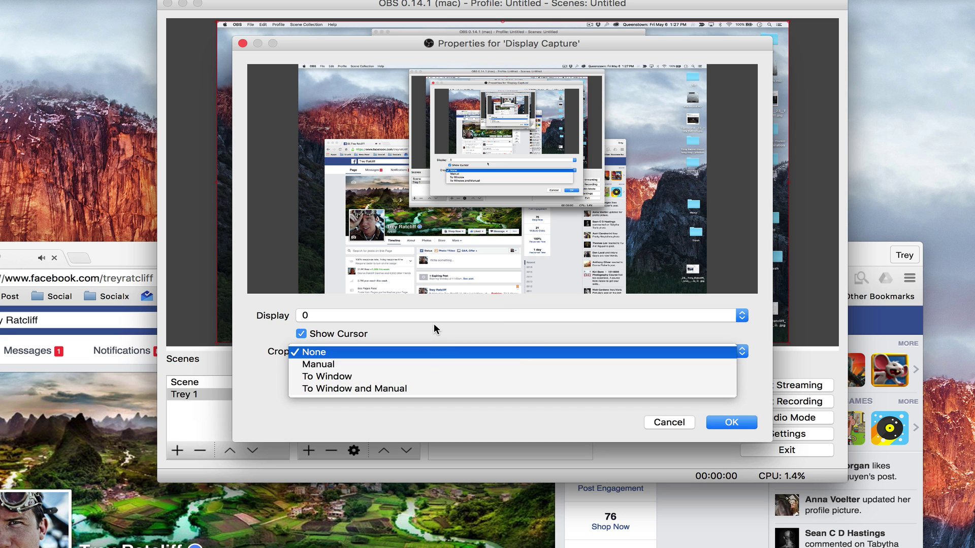
click(434, 323)
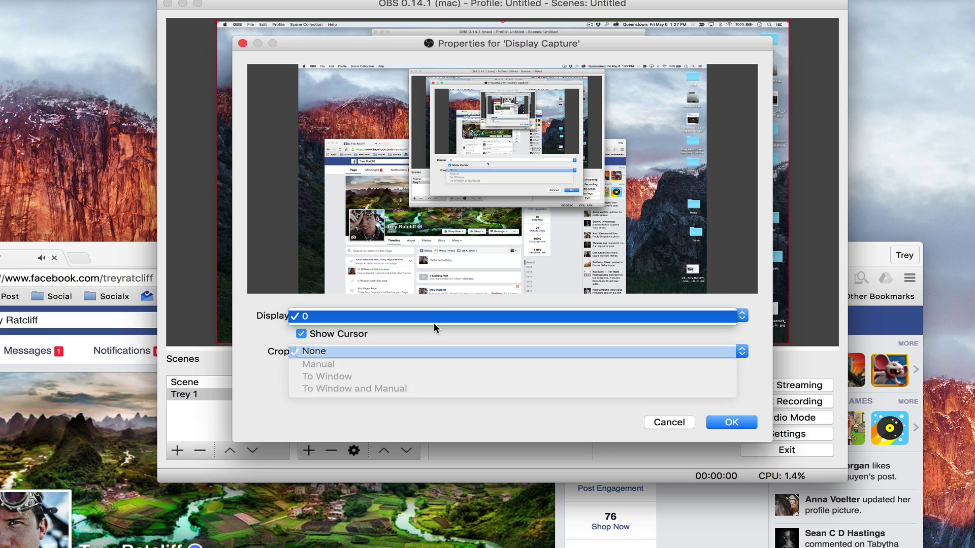
click(730, 422)
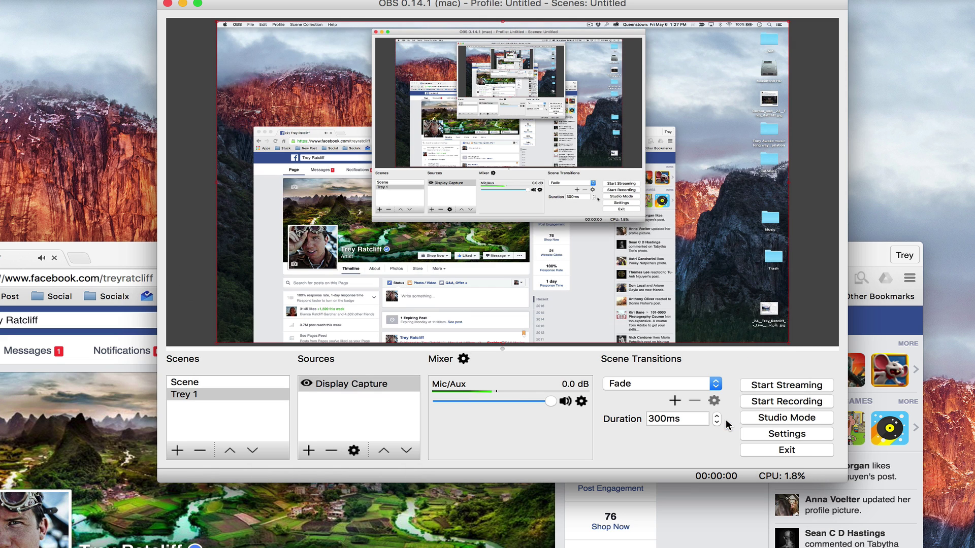
Step: Add a FaceTime HD Camera source at 640x480, then position and enlarge it as a lower-left inset
click(309, 451)
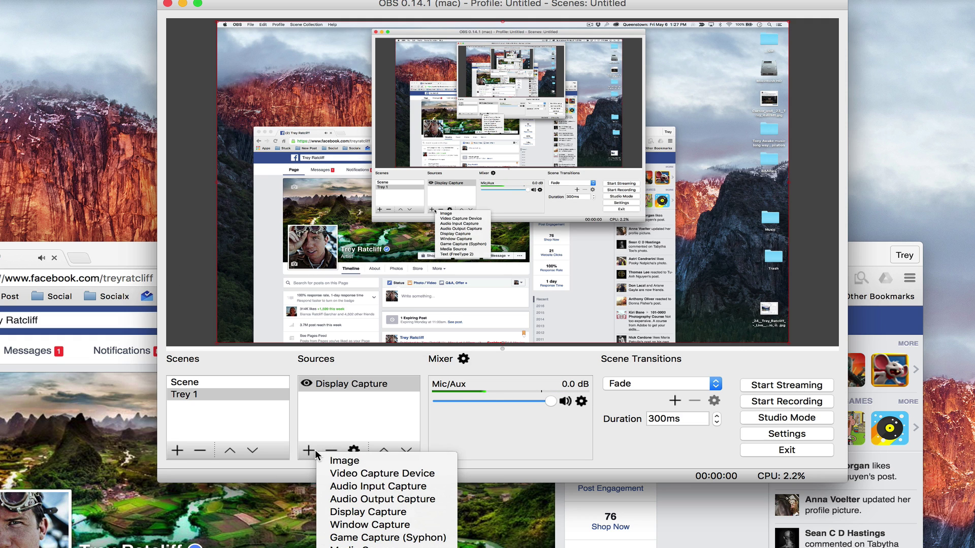
click(363, 477)
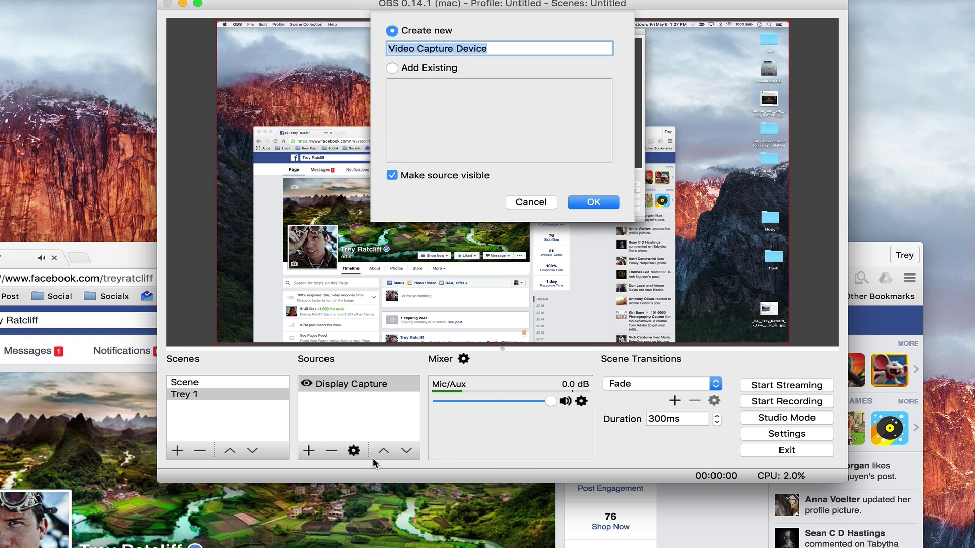
click(603, 204)
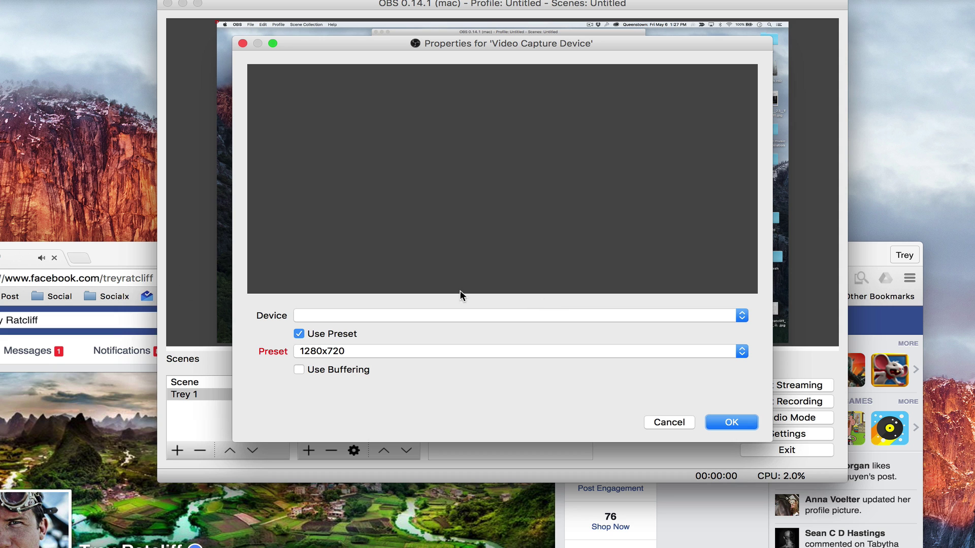
click(409, 316)
click(405, 329)
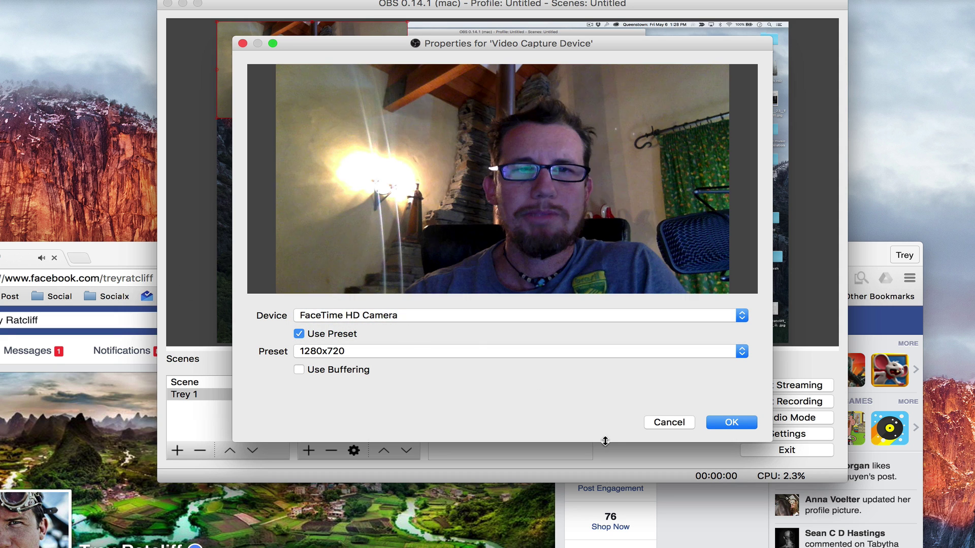
click(519, 351)
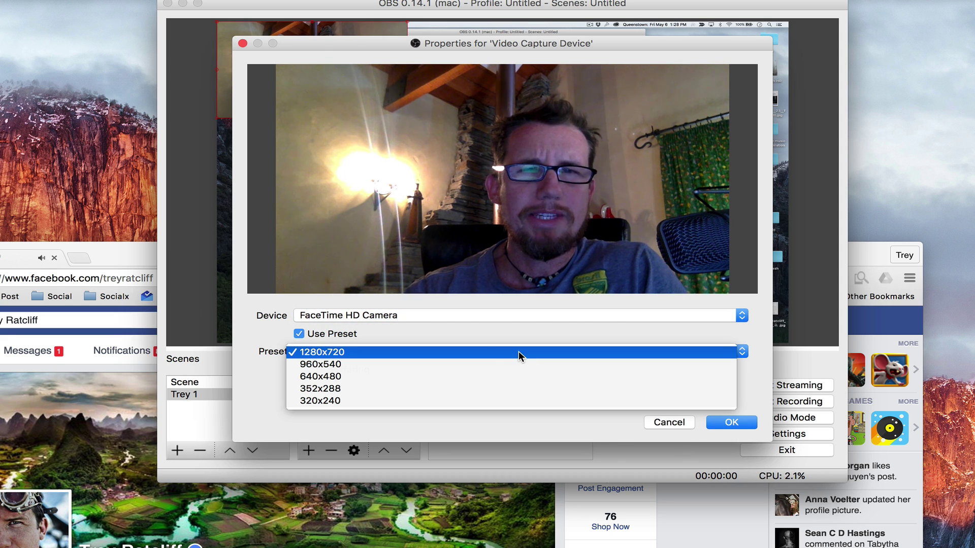
click(480, 375)
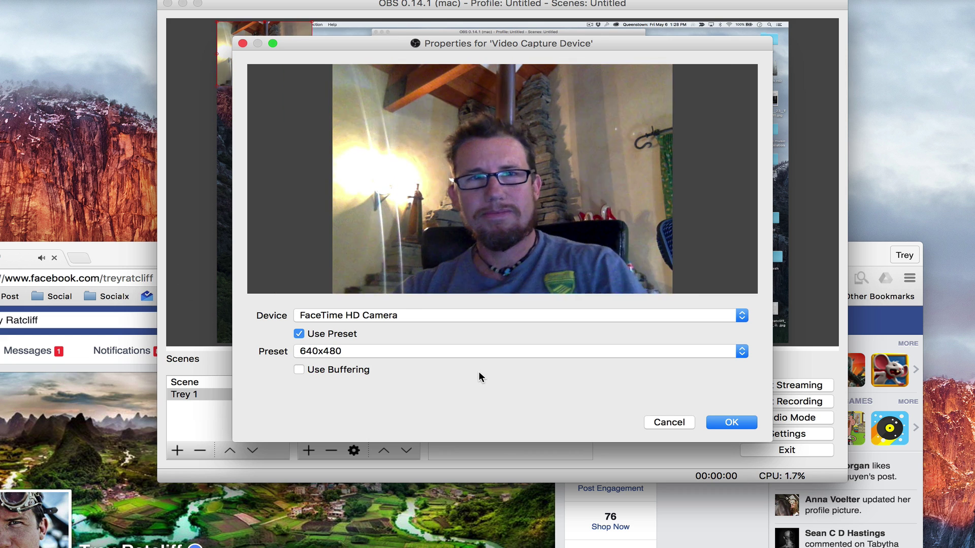
click(724, 423)
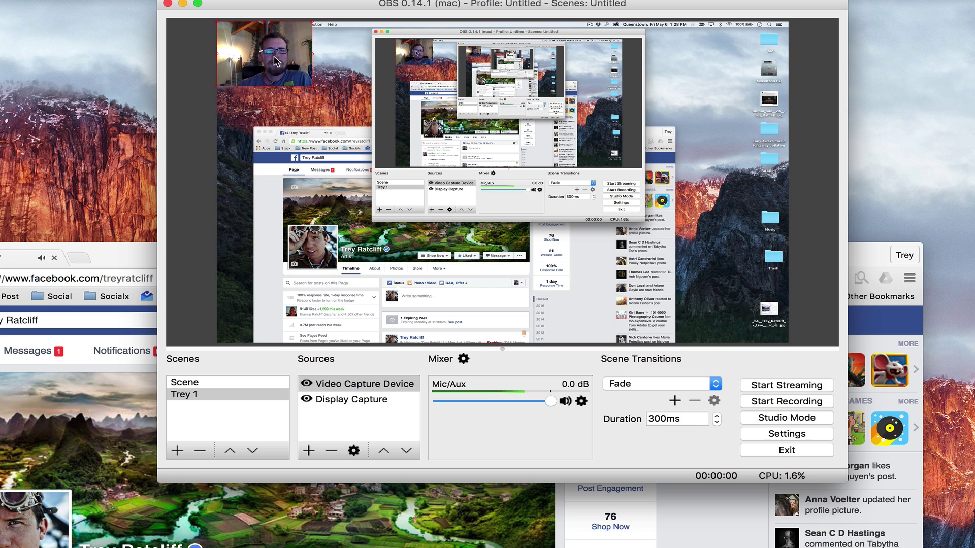
drag(279, 63, 278, 321)
drag(312, 281, 377, 242)
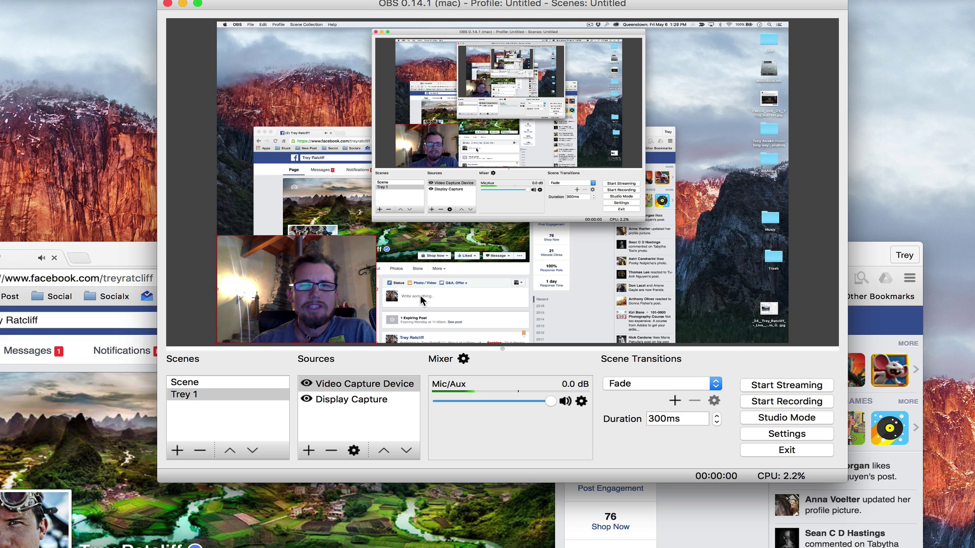
Step: Open OBS's Stream settings and look through the stream types and services, leaving Twitch
click(781, 433)
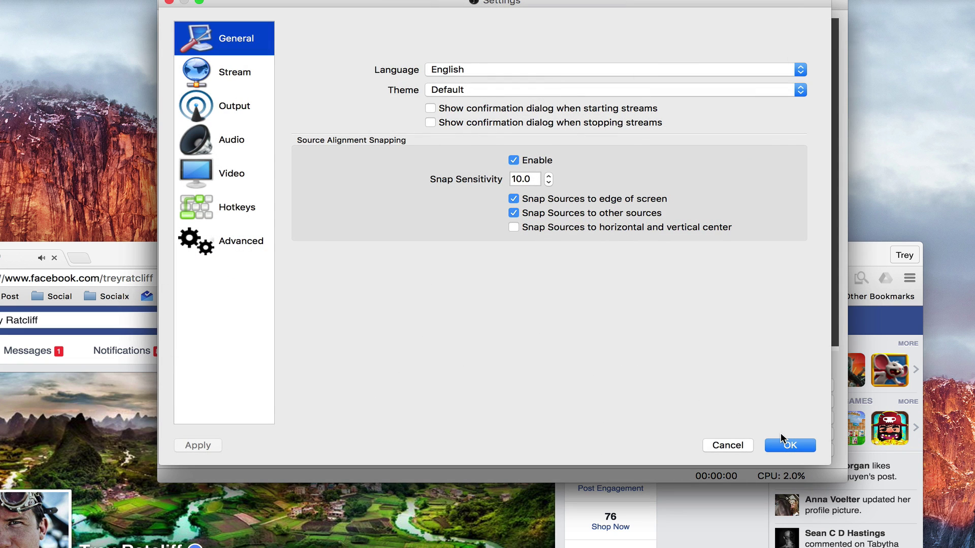
click(238, 76)
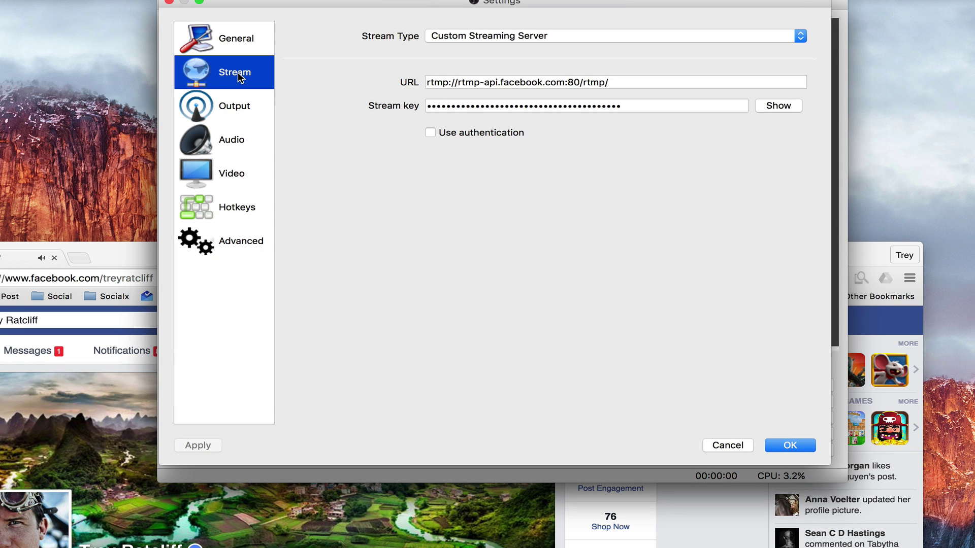
click(538, 36)
click(531, 23)
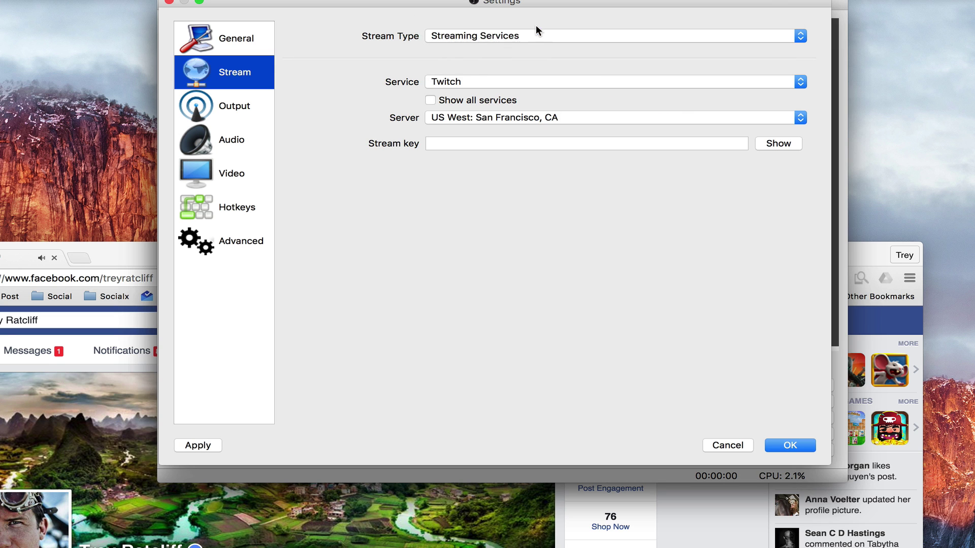
click(528, 36)
click(522, 47)
click(508, 99)
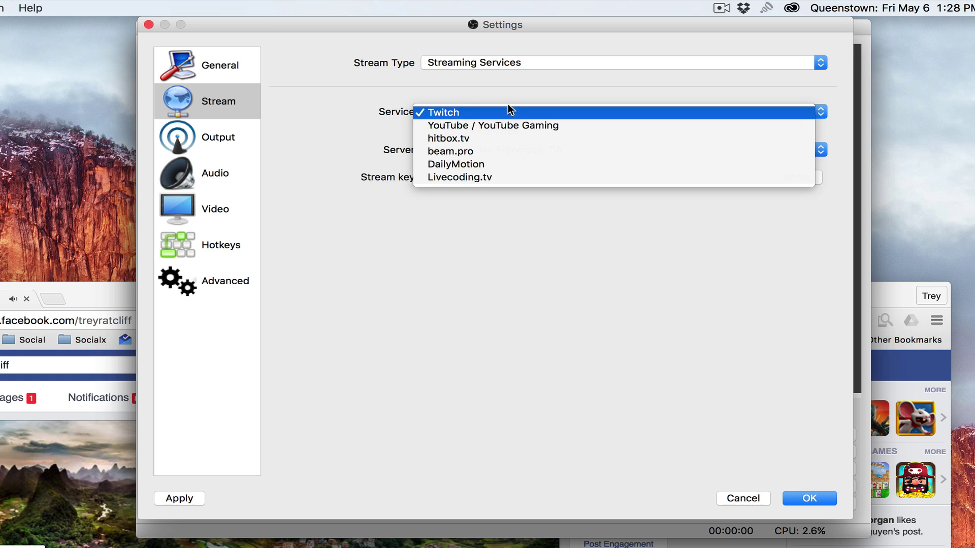
click(507, 110)
Step: Set Stream Type to Custom Streaming Server with an empty URL, and bring Facebook forward
click(495, 62)
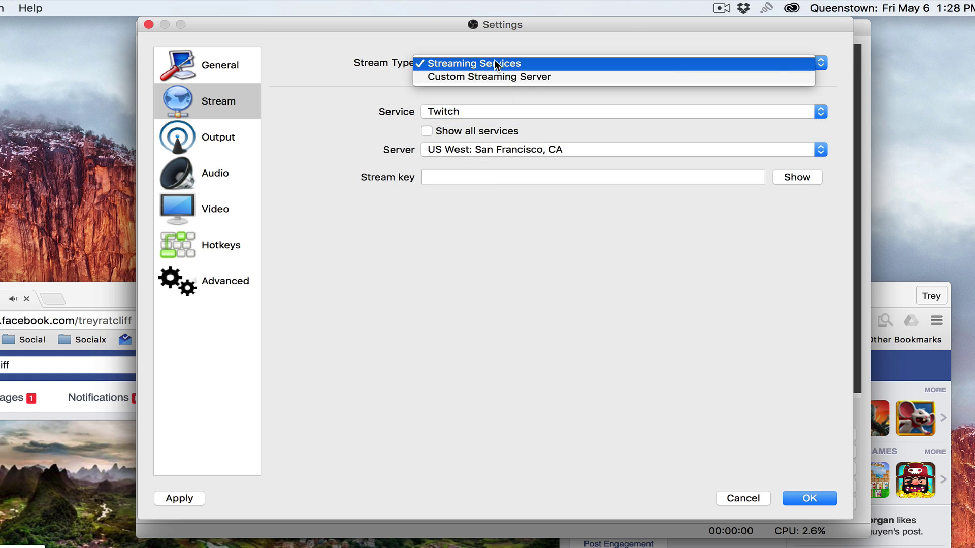
click(492, 73)
click(451, 112)
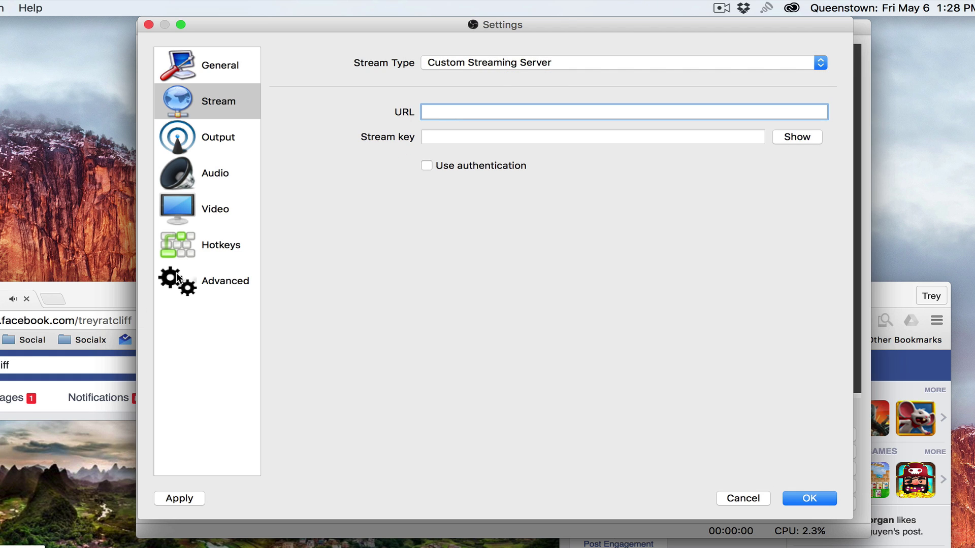
drag(96, 303, 127, 13)
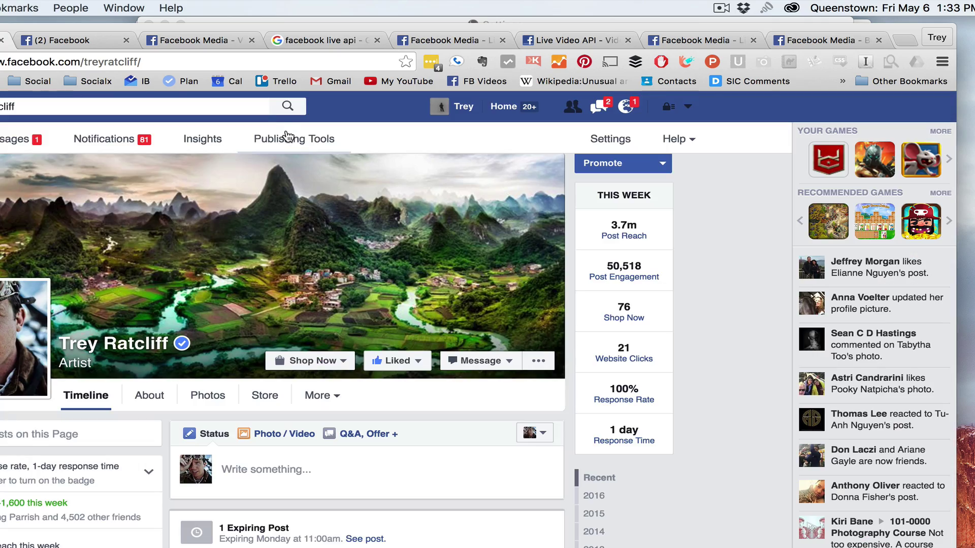
Step: In Facebook Publishing Tools, go to Live Videos and create a new live video
click(288, 138)
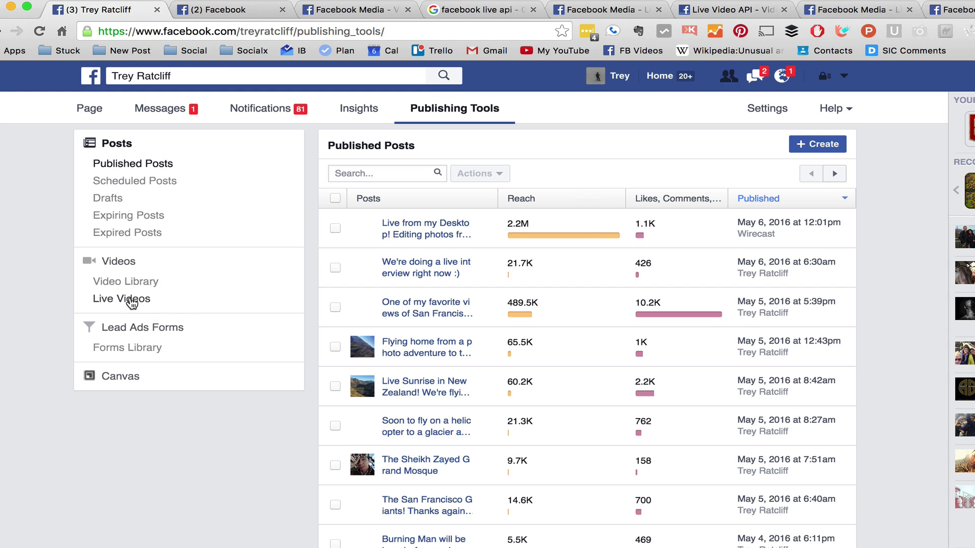
click(132, 302)
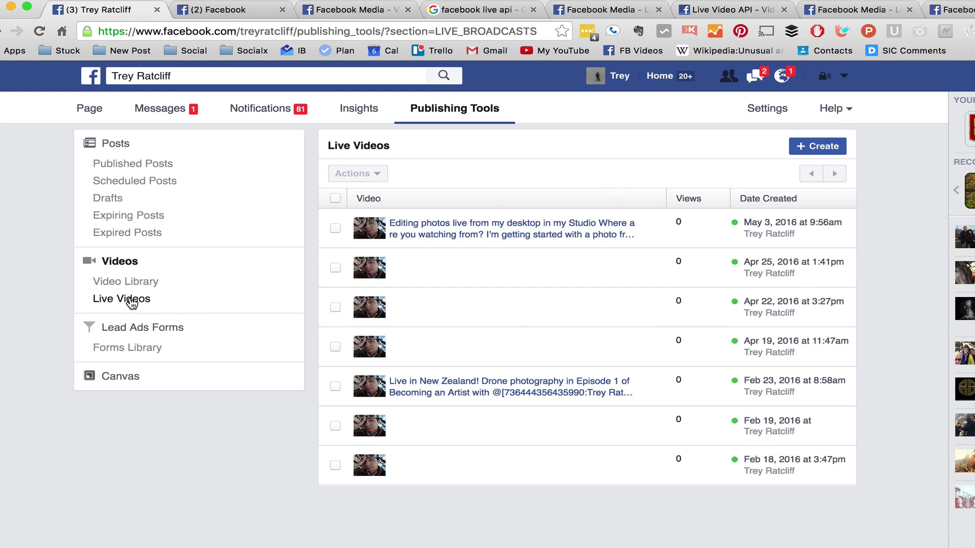
click(125, 169)
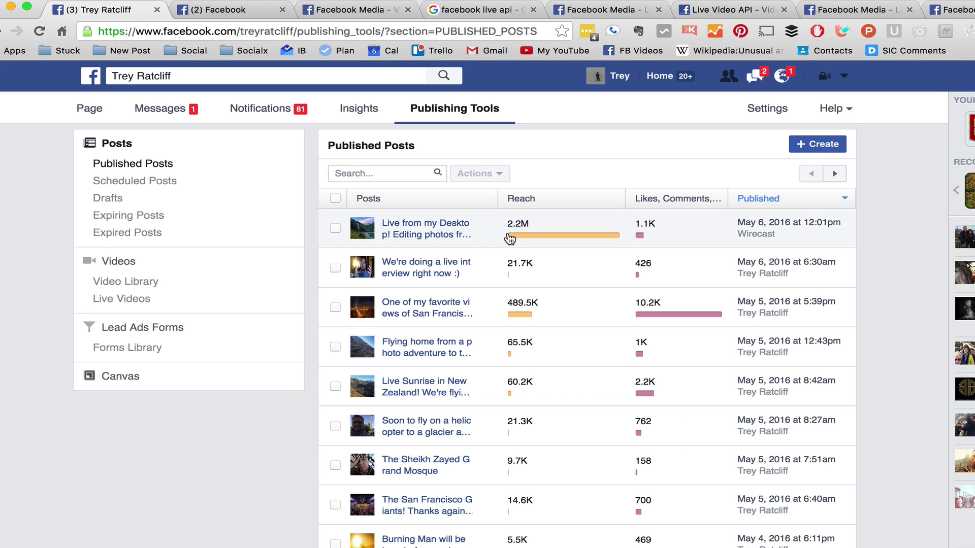
click(142, 284)
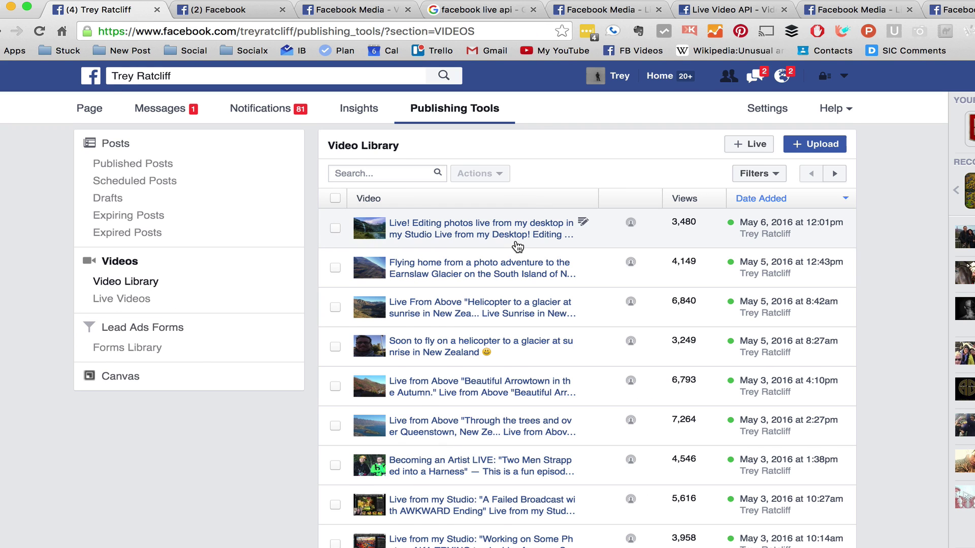
click(130, 301)
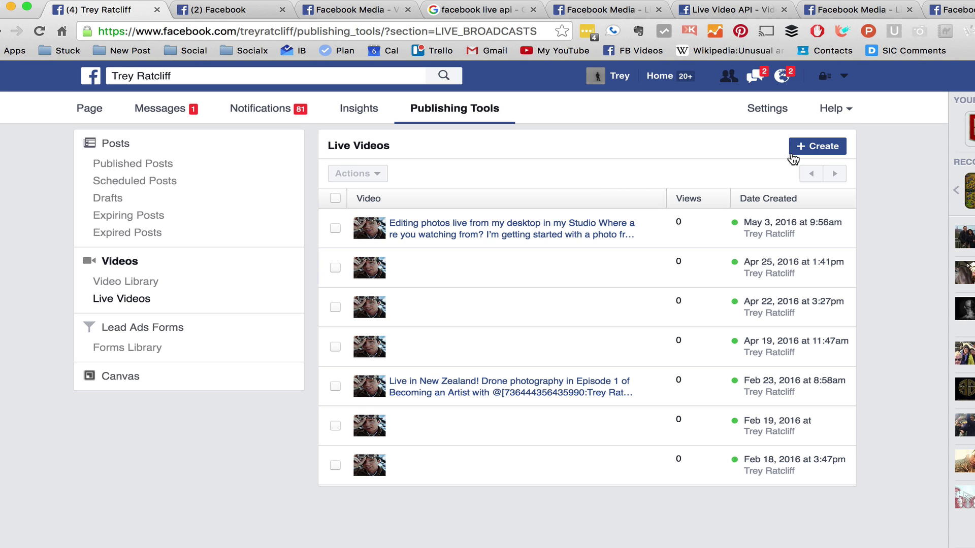
click(819, 146)
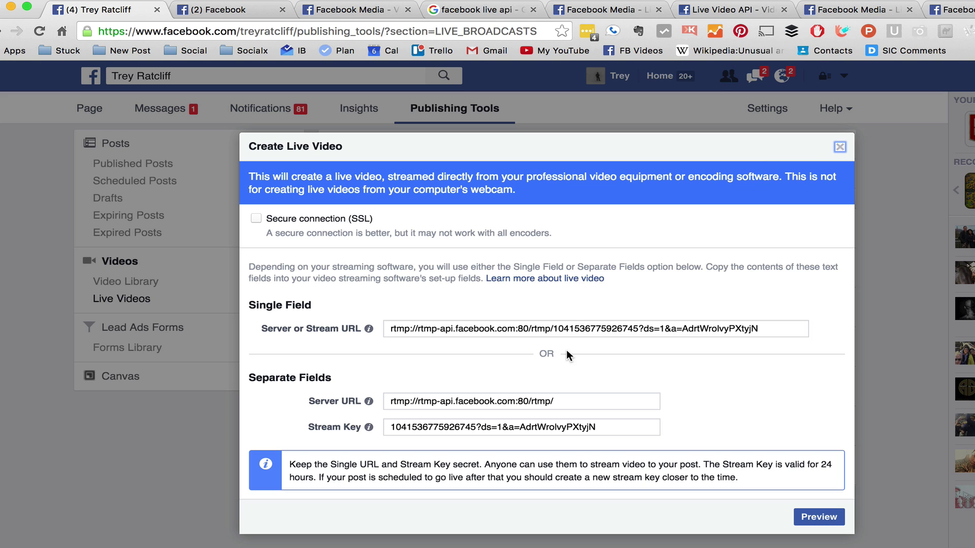
drag(551, 402, 390, 401)
click(387, 393)
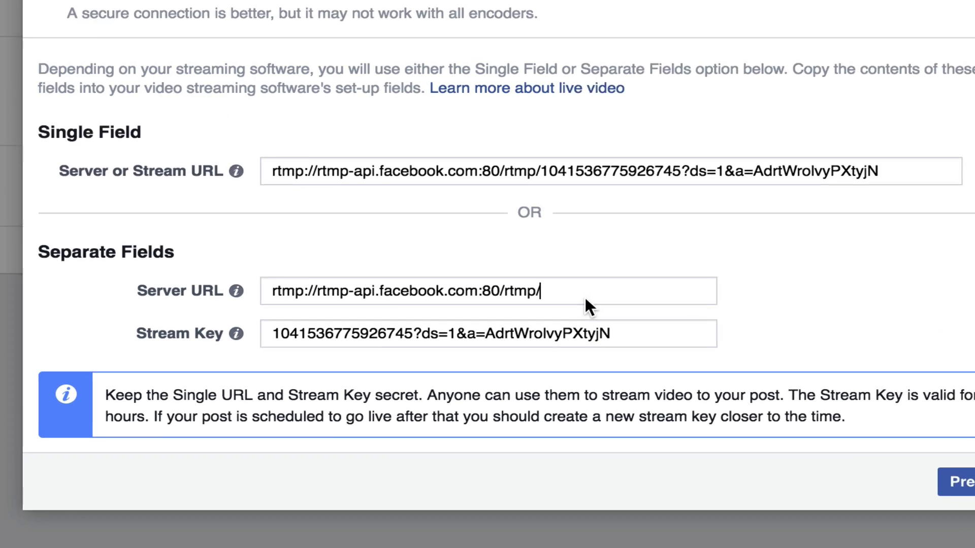
drag(585, 299, 182, 287)
key(super+c)
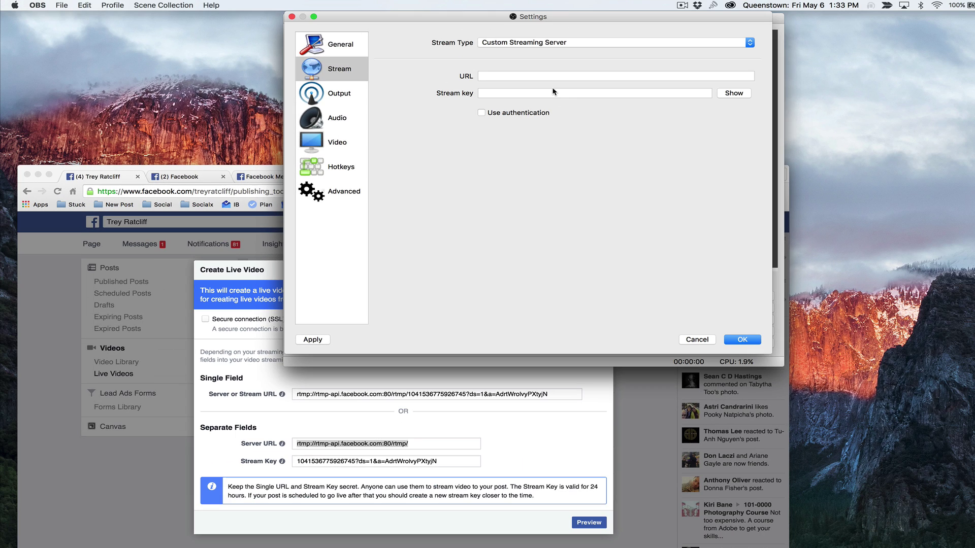
click(539, 76)
key(super+v)
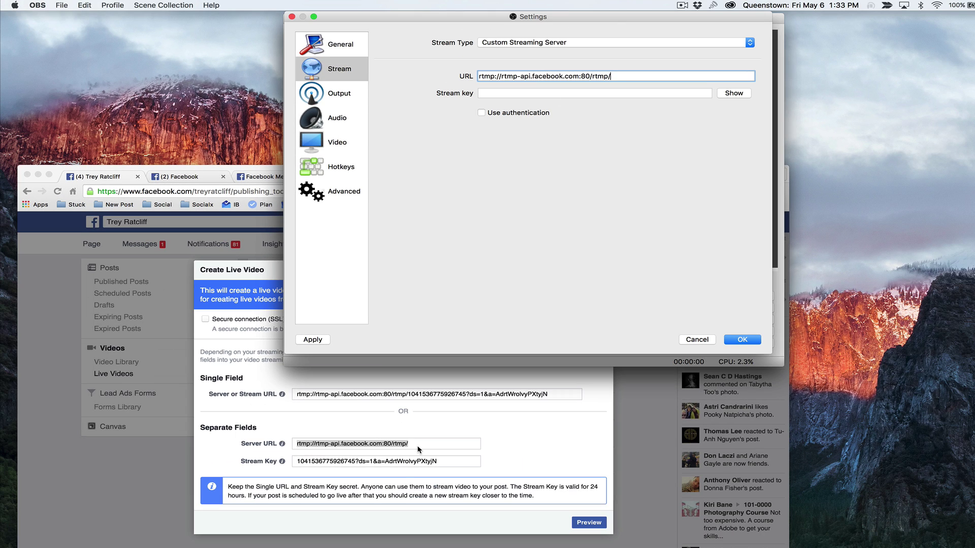
Step: Paste Facebook's stream key into OBS's Stream key field, verify it, and save the settings
click(383, 463)
drag(441, 463, 298, 462)
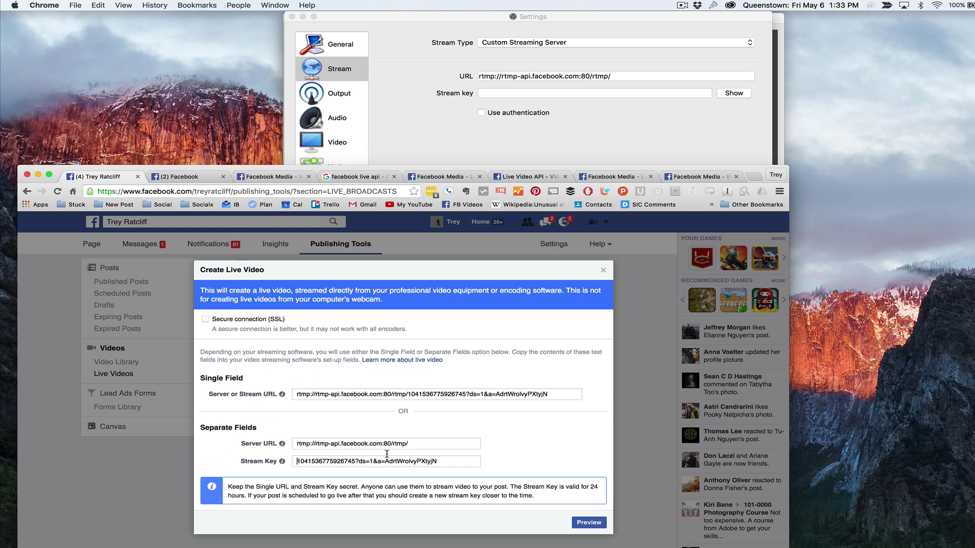
drag(443, 462, 320, 458)
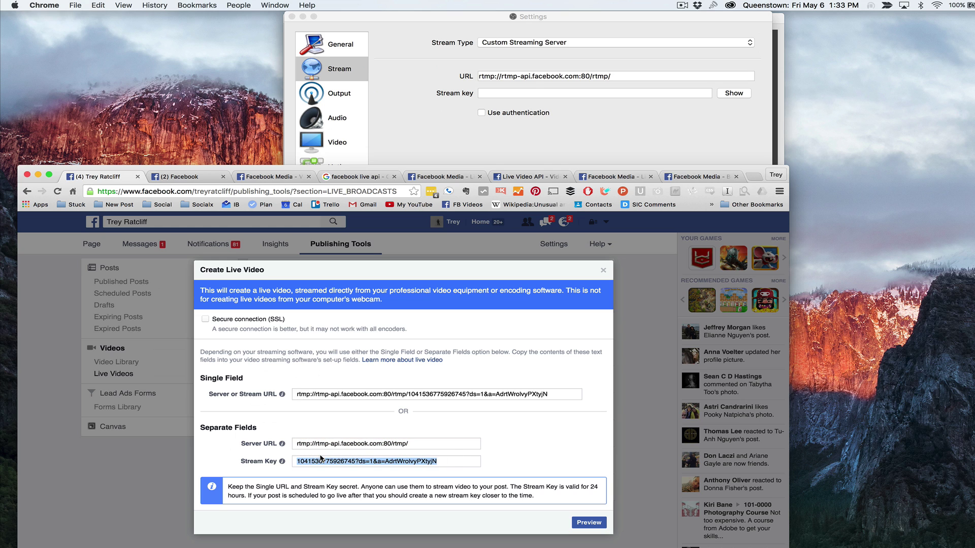
click(607, 141)
click(534, 93)
key(super+v)
click(729, 96)
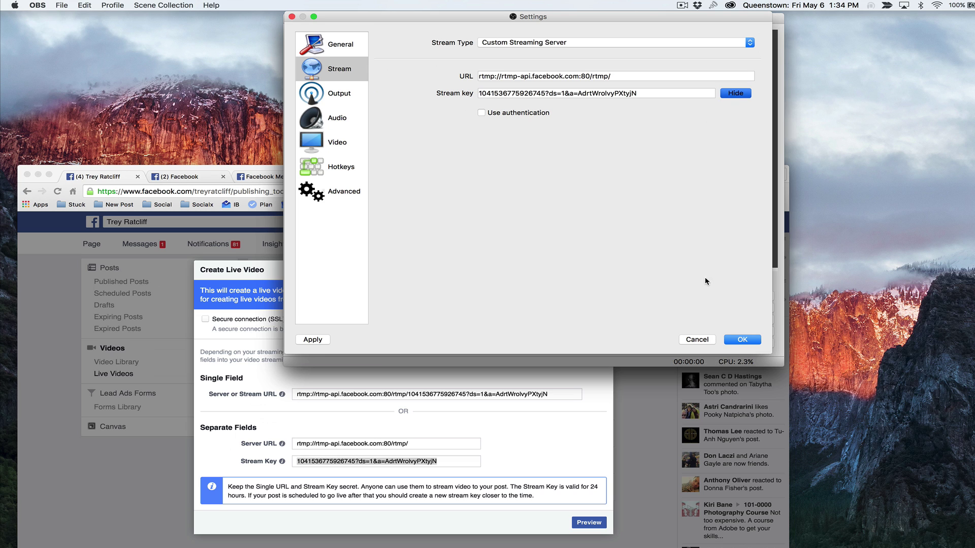
click(741, 341)
click(592, 460)
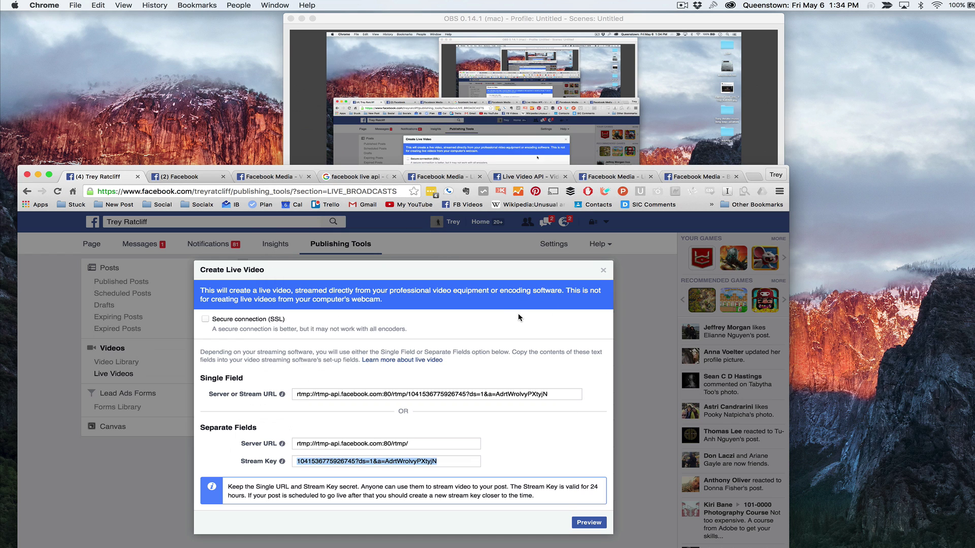
Step: Move the Create Live Video dialog on to its preview step
click(638, 140)
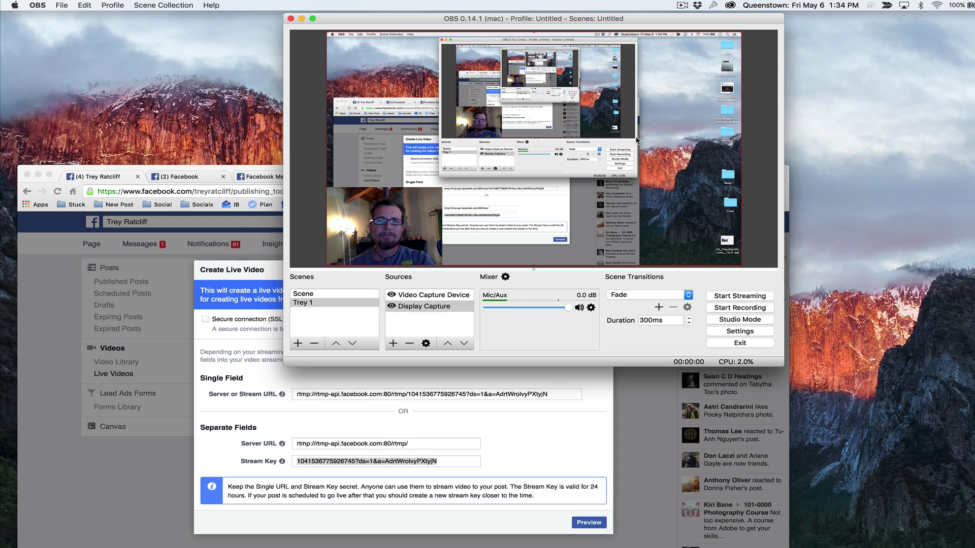
click(581, 440)
click(586, 523)
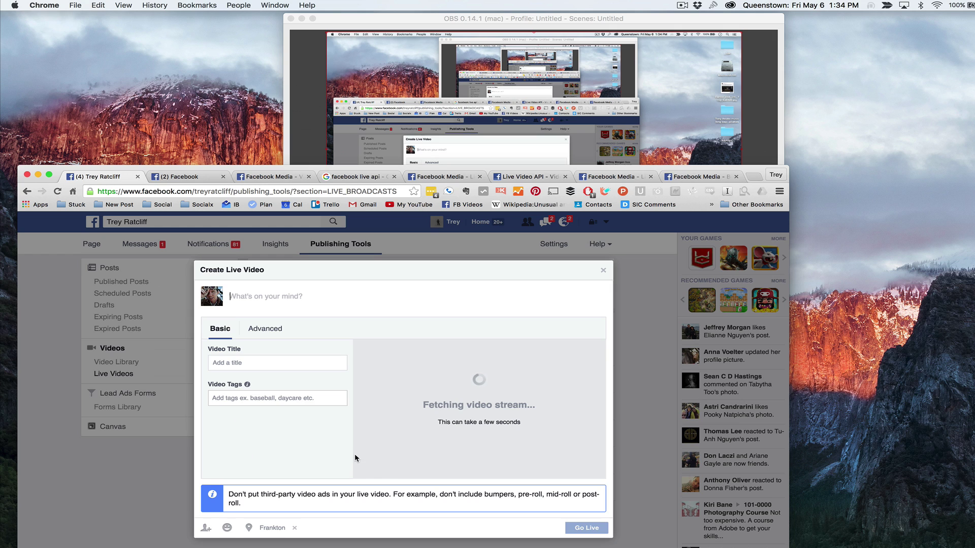
Step: Give the live video the title 'aasdas' and description 'asdasd', with OBS placed alongside
click(255, 360)
text(aasdas)
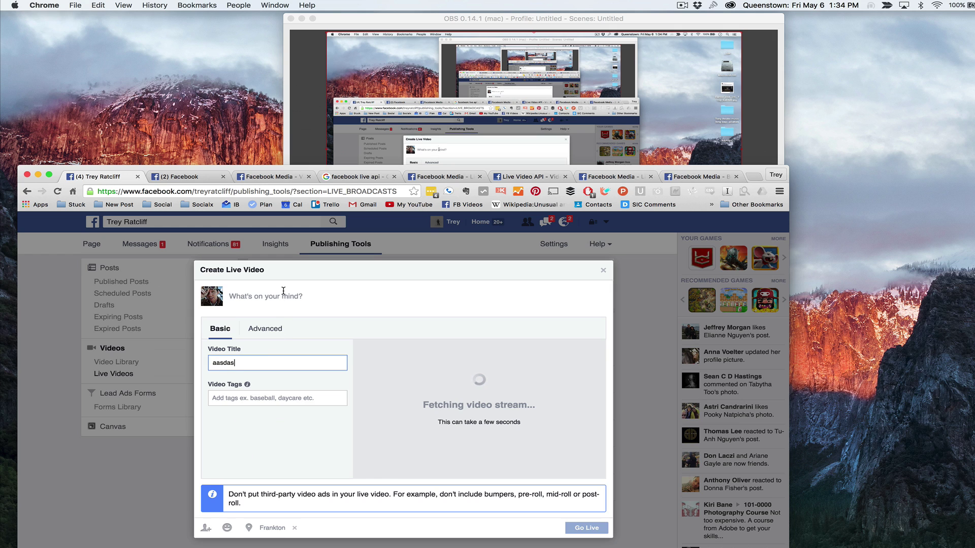
click(282, 297)
text(asdasdasdasdas)
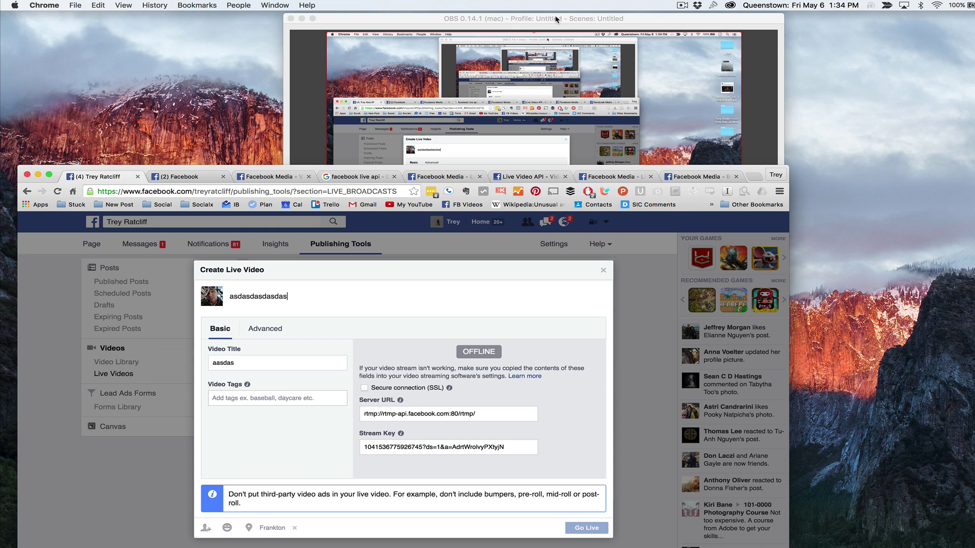
drag(555, 20, 604, 19)
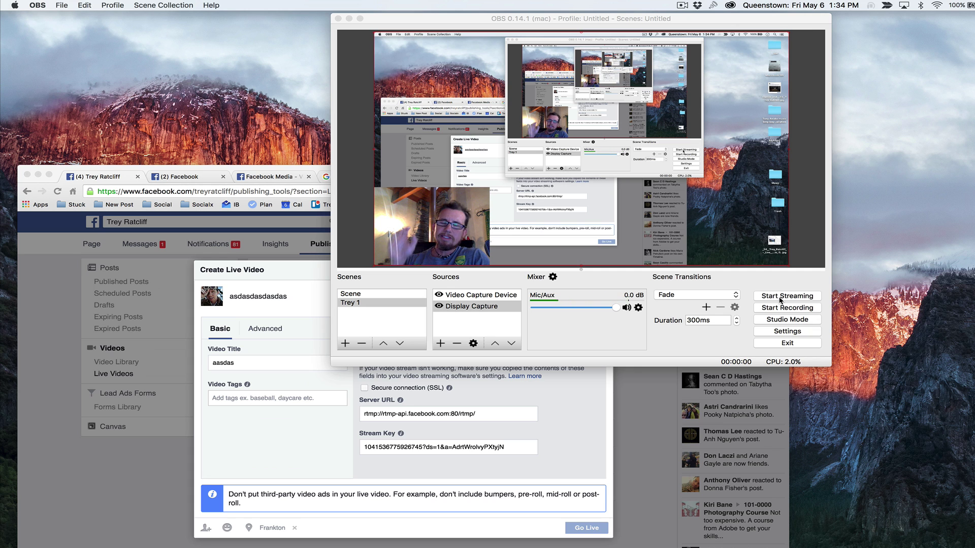
click(572, 418)
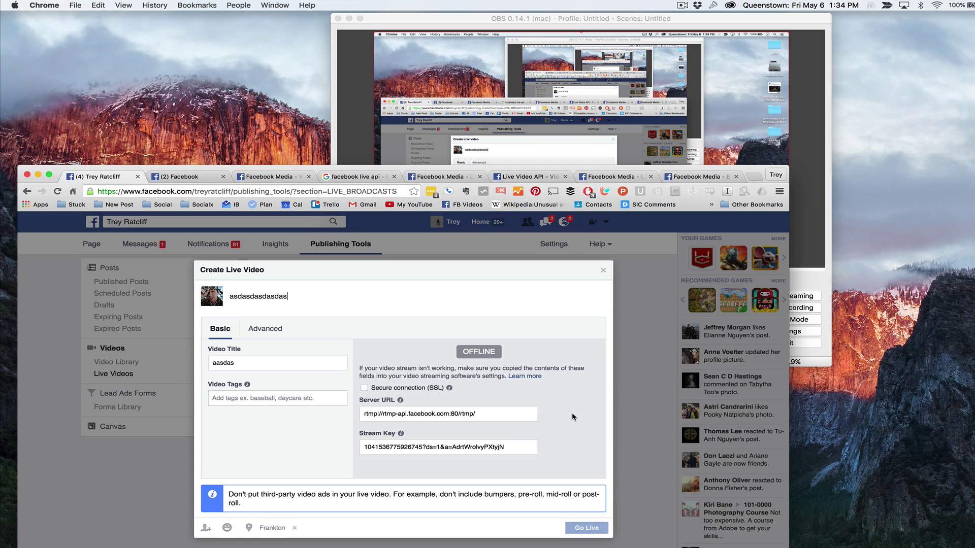